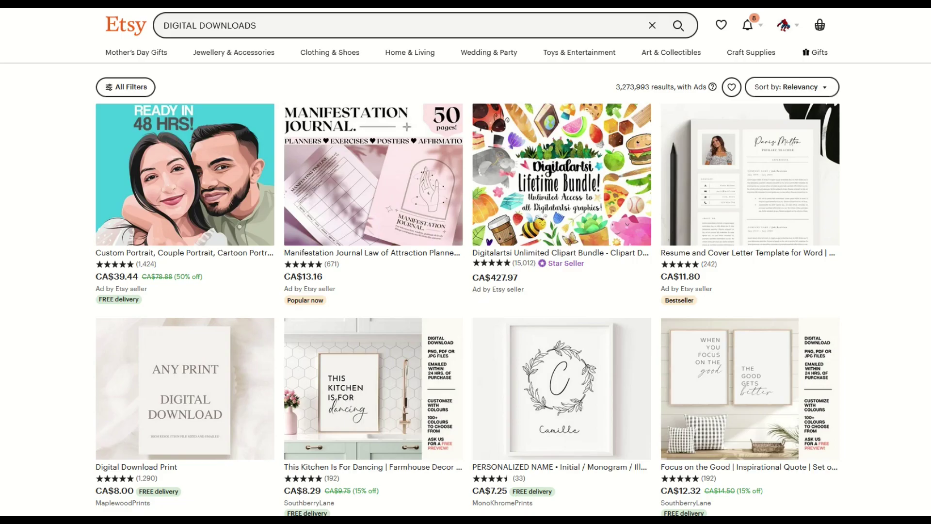
- Scroll down through the Etsy DIGITAL DOWNLOADS listings to survey what sellers offer
scroll(465, 262, "down", 1)
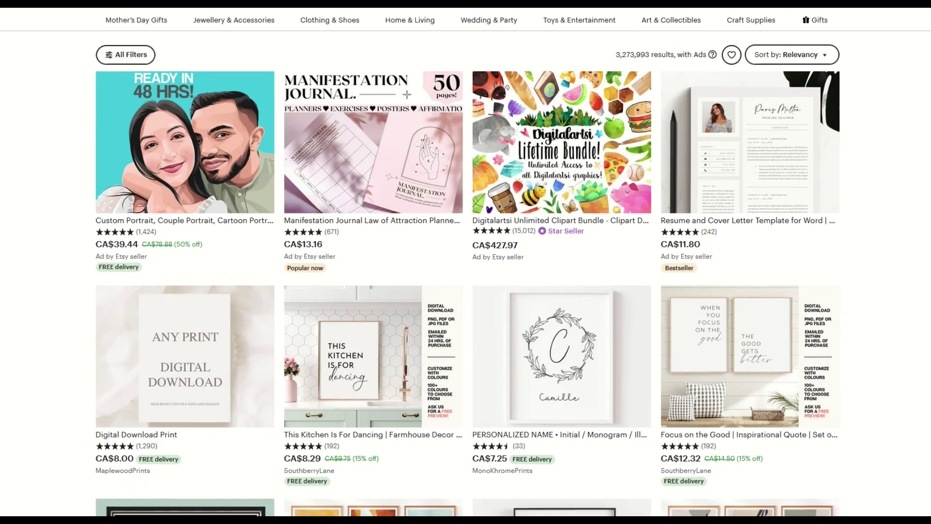
scroll(466, 262, "down", 1)
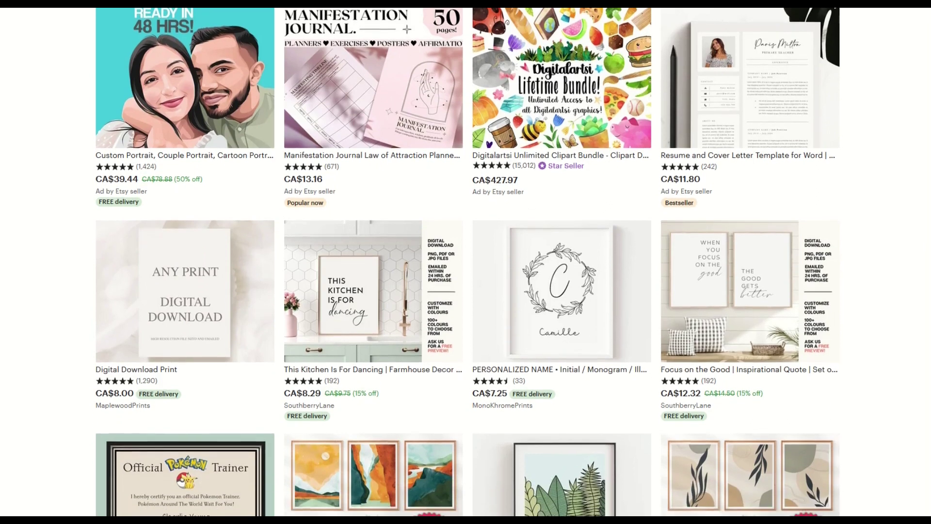
scroll(466, 262, "down", 1)
scroll(465, 262, "down", 1)
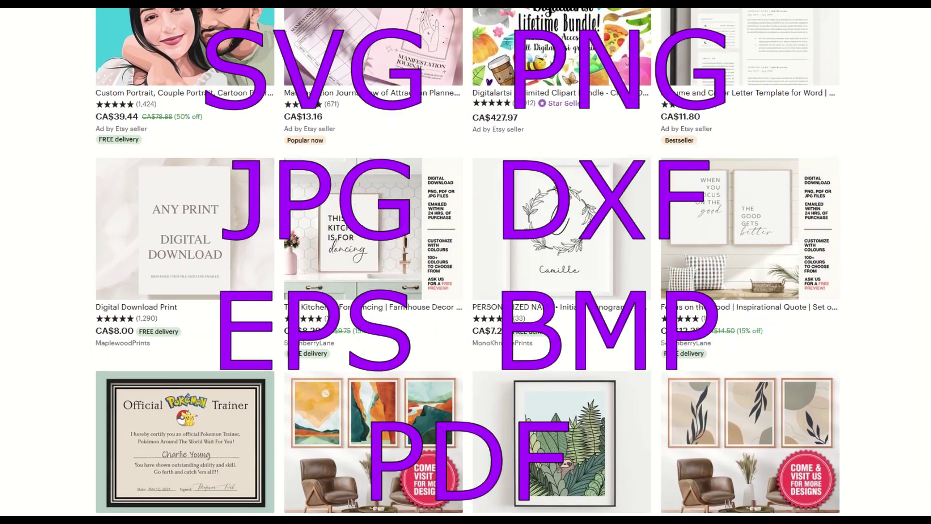
scroll(465, 262, "down", 1)
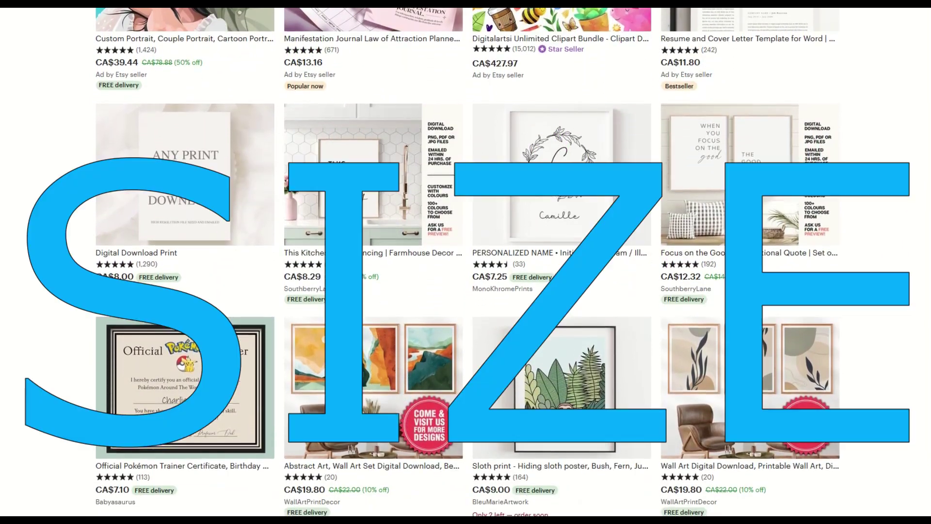
scroll(466, 262, "down", 1)
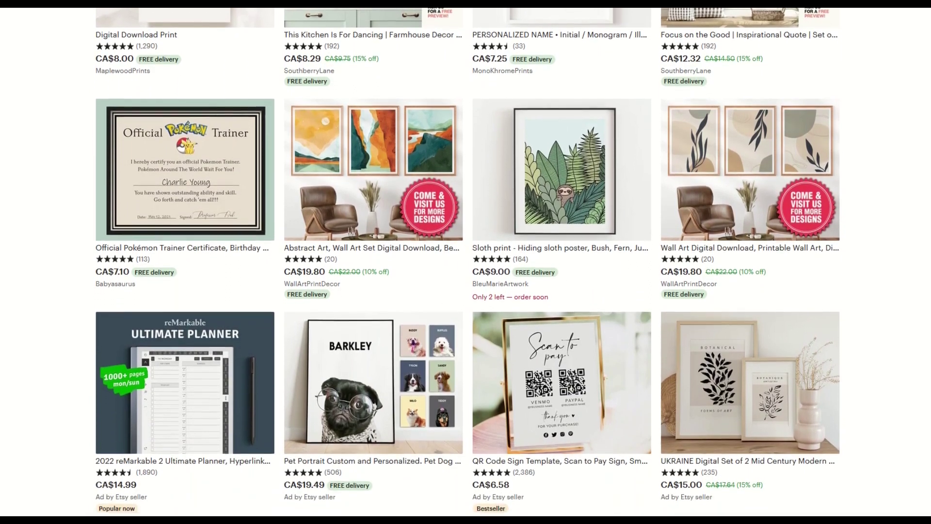
scroll(466, 262, "down", 4)
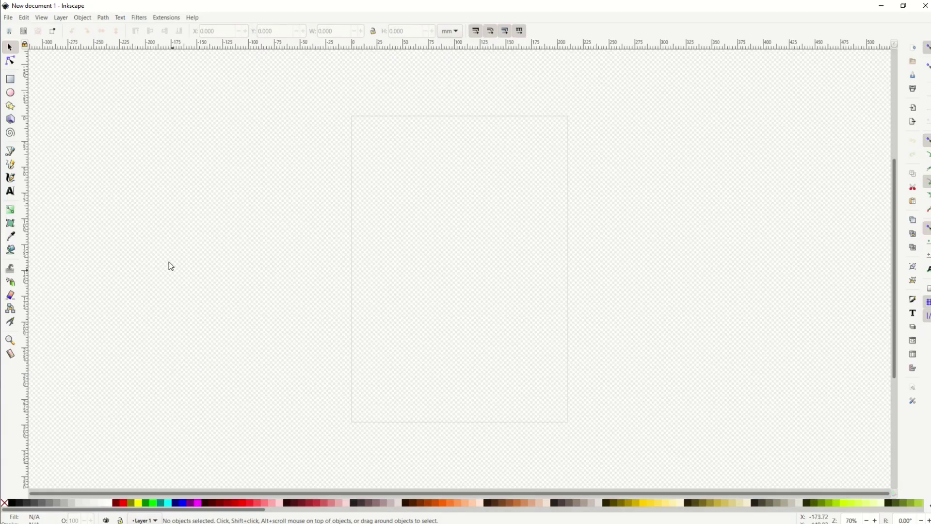
- In Document Properties, switch page units to px and set the size to 4500 × 5400
left_click(8, 18)
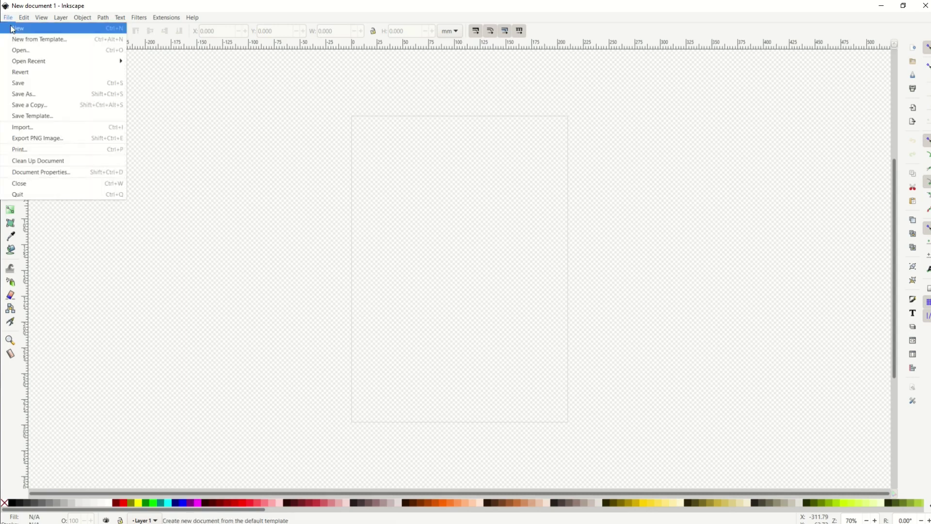
left_click(33, 173)
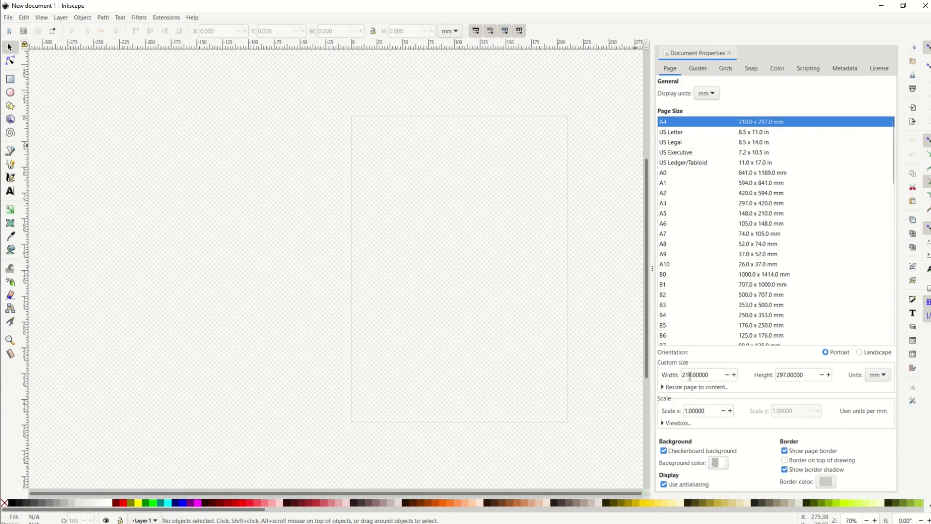
left_click(873, 376)
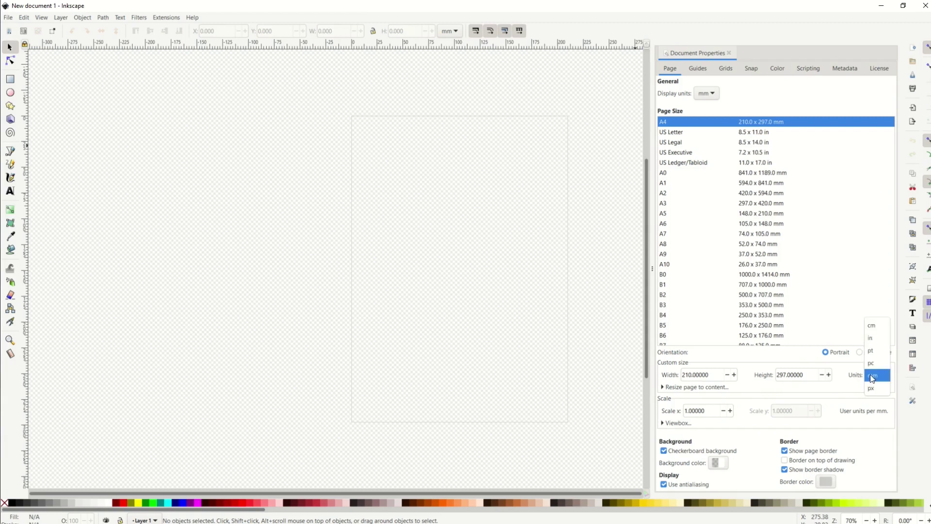
left_click(875, 390)
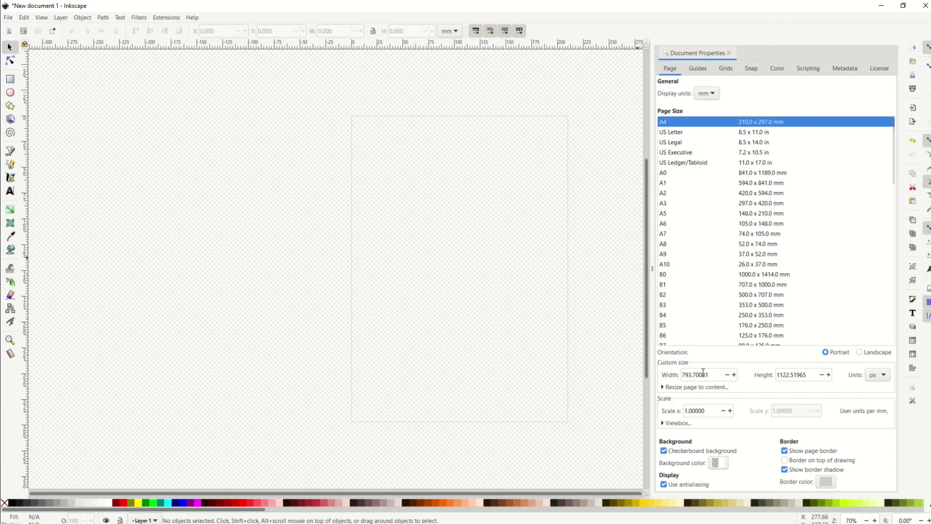
double_click(711, 375)
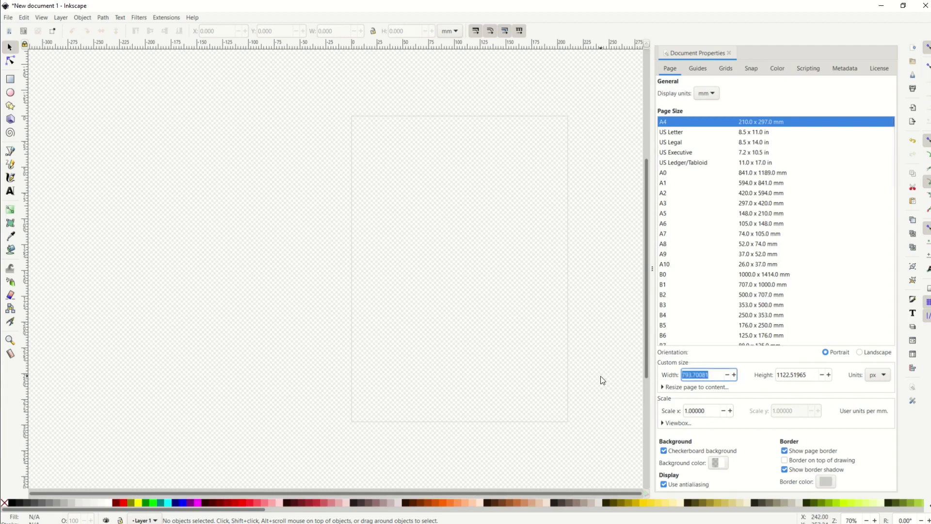
type("4500")
key("Tab")
type("5400")
key("Return")
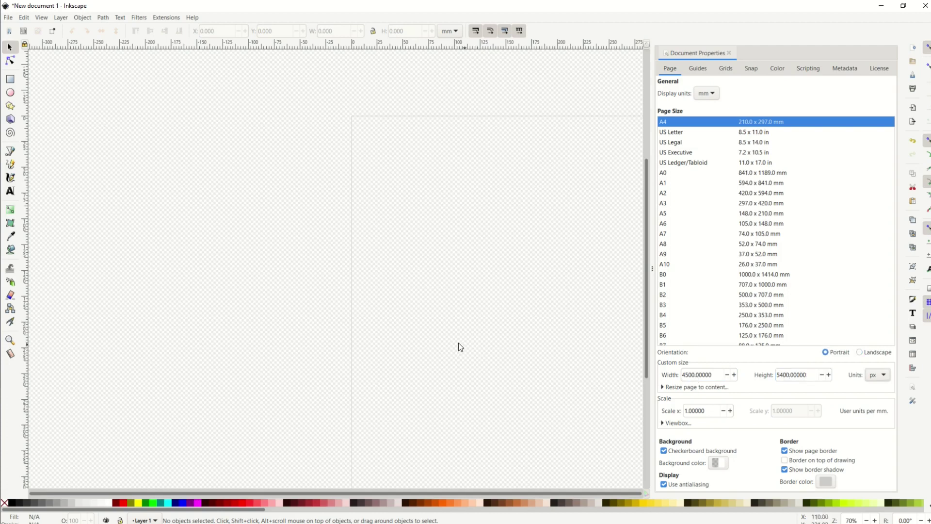
- Scroll down and preview the tiger shirt in pink
scroll(365, 312, "down", 2, "ctrl")
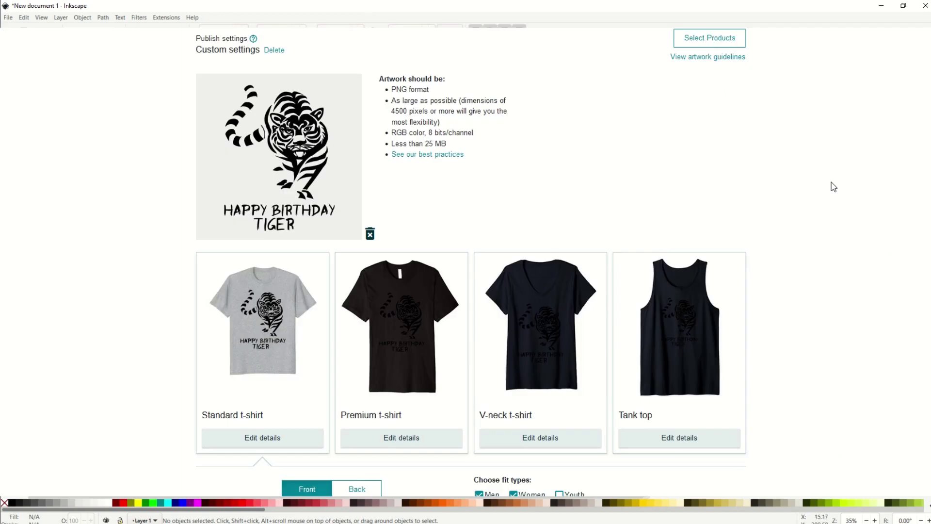
scroll(834, 187, "down", 10)
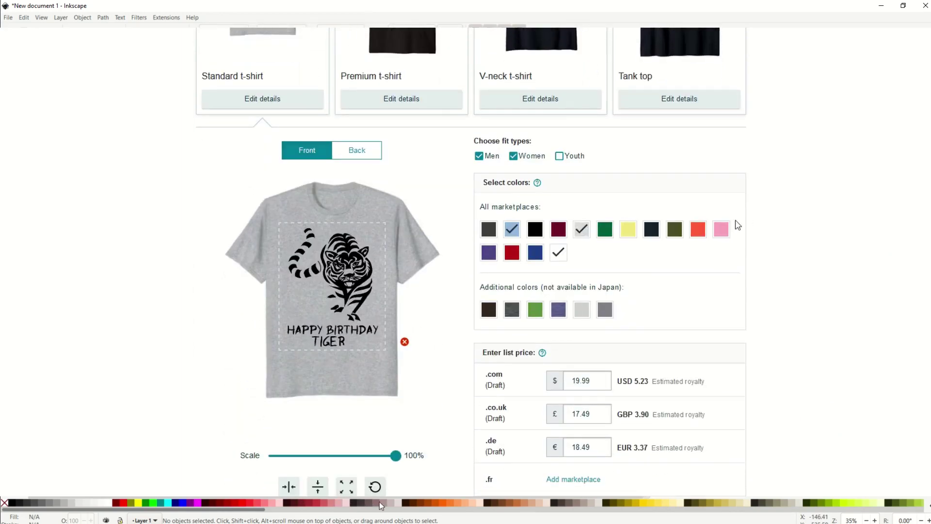
left_click(721, 229)
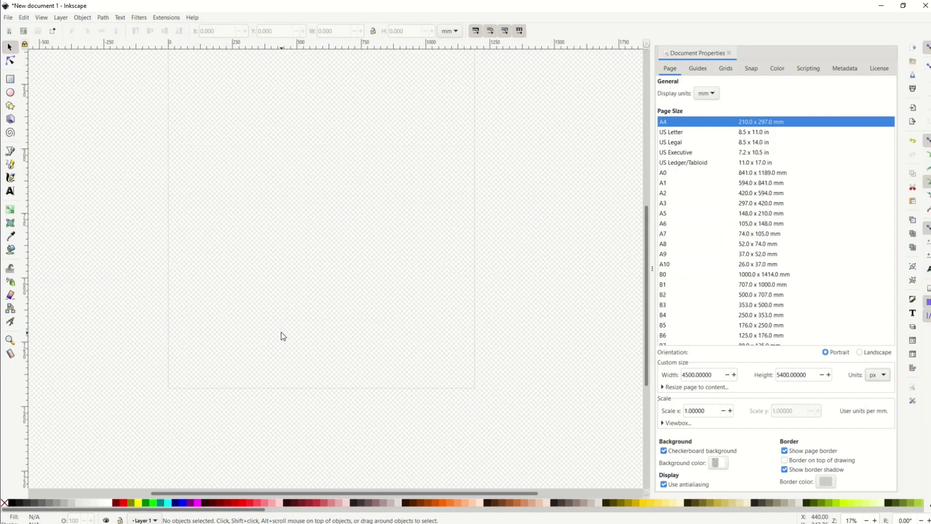
- Review the export area's x1 and y1 values for the whole page
scroll(283, 336, "up", 3)
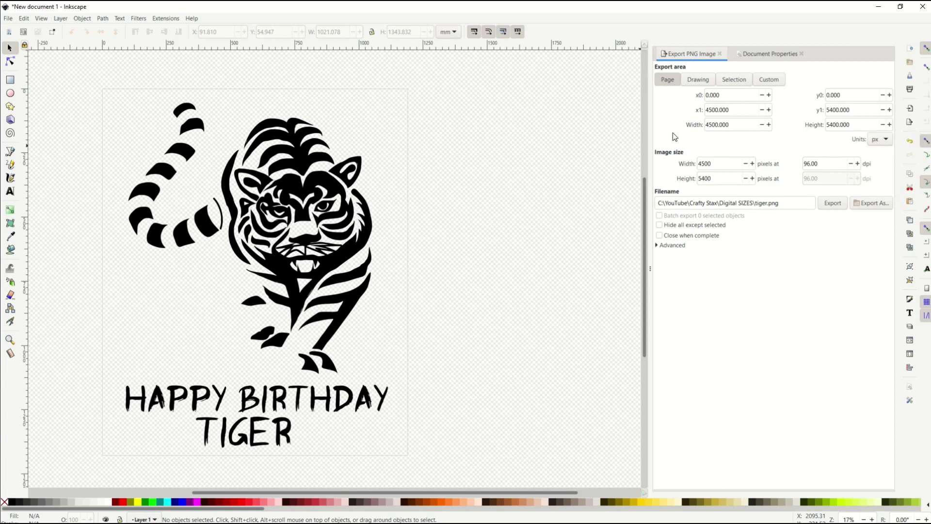
left_click_drag(733, 110, 679, 112)
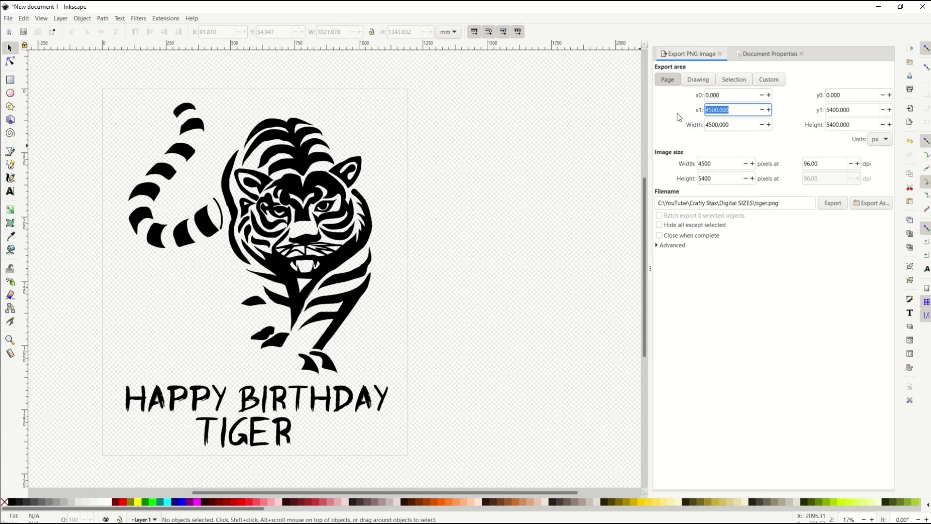
left_click_drag(850, 109, 806, 114)
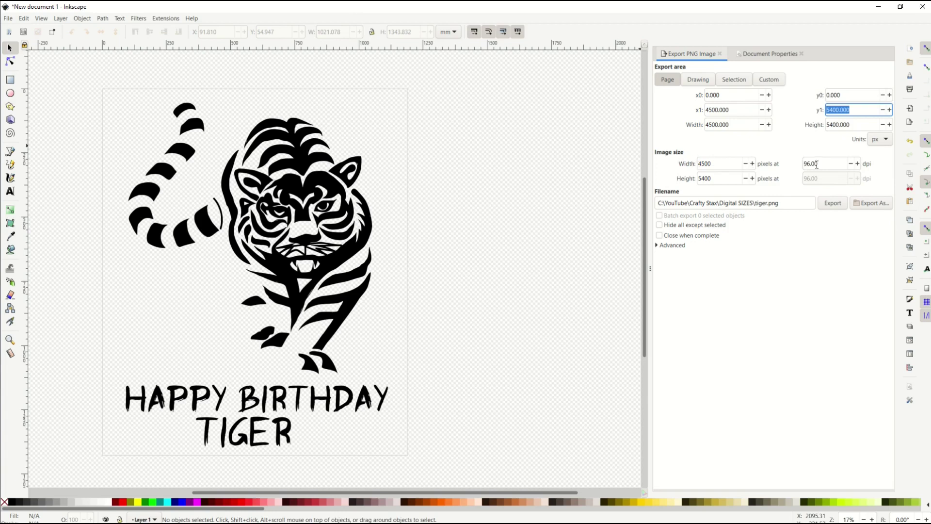
- Change the PNG export resolution to 300 dpi, then back to 96 dpi
left_click_drag(817, 165, 782, 159)
type("3")
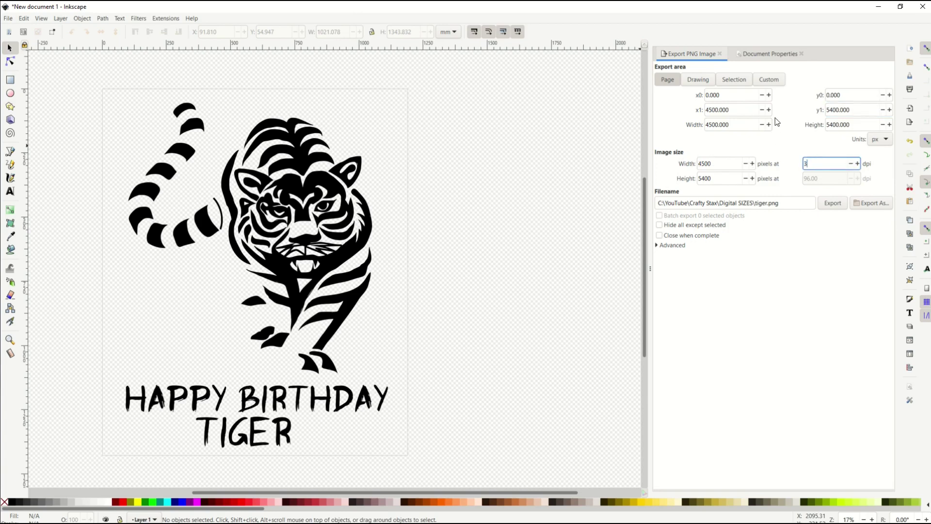
type("00")
key("Return")
key("ctrl+a")
type("96")
key("Return")
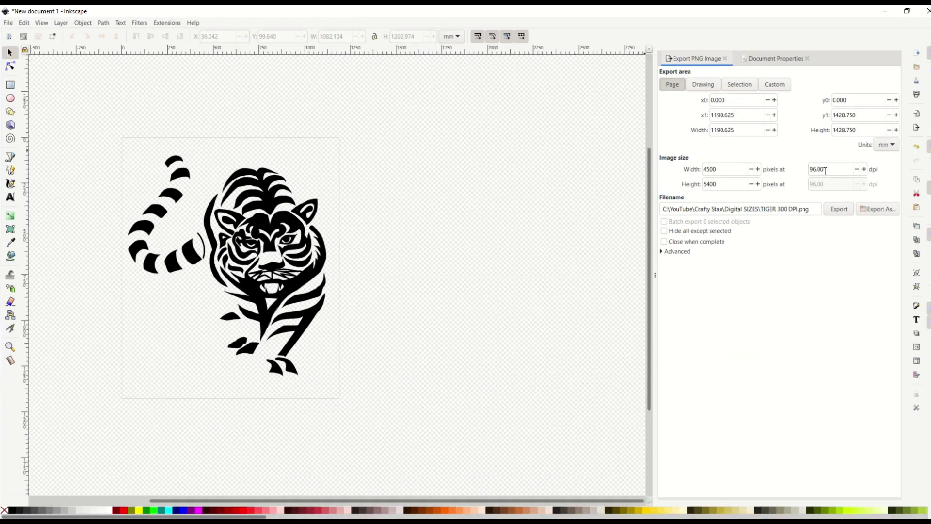
- Toggle the export resolution from 96 to 300 dpi and back to 96 dpi
left_click_drag(822, 170, 796, 172)
type("300")
key("Return")
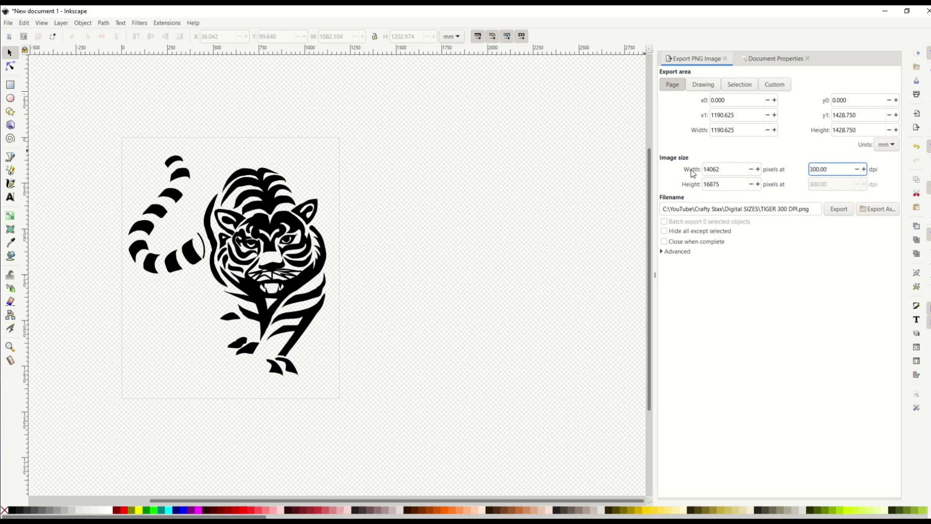
key("ctrl+a")
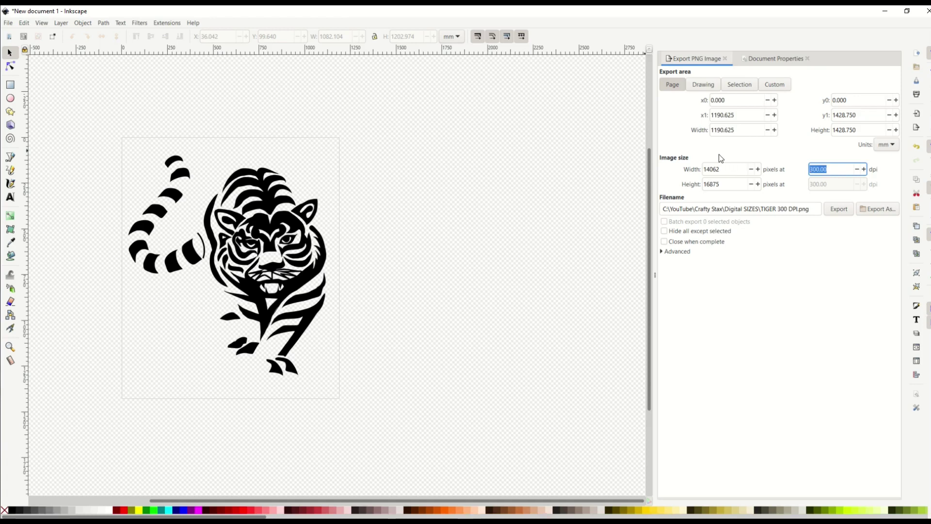
type("96")
key("Return")
- Set the Advanced pHYs dpi to 300 and export TIGER 300 DPI.png
left_click(661, 251)
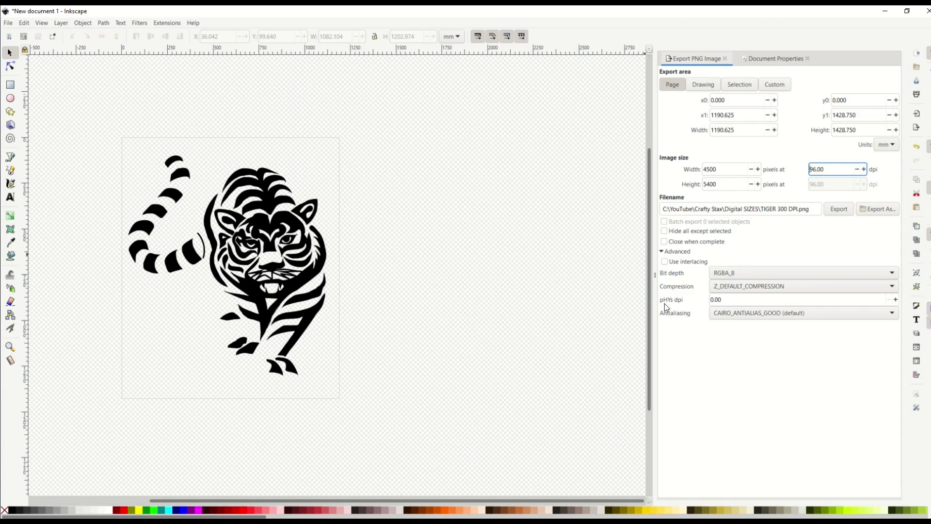
triple_click(717, 299)
type("30")
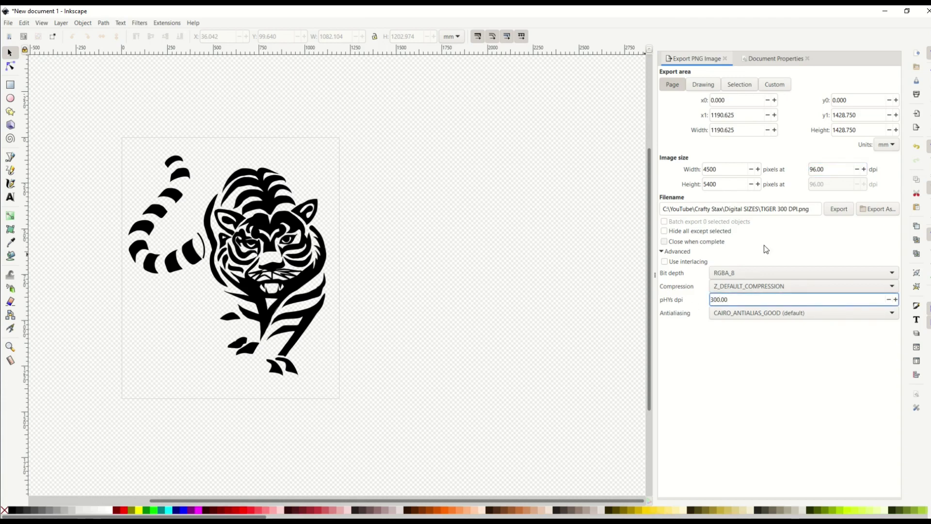
left_click(842, 211)
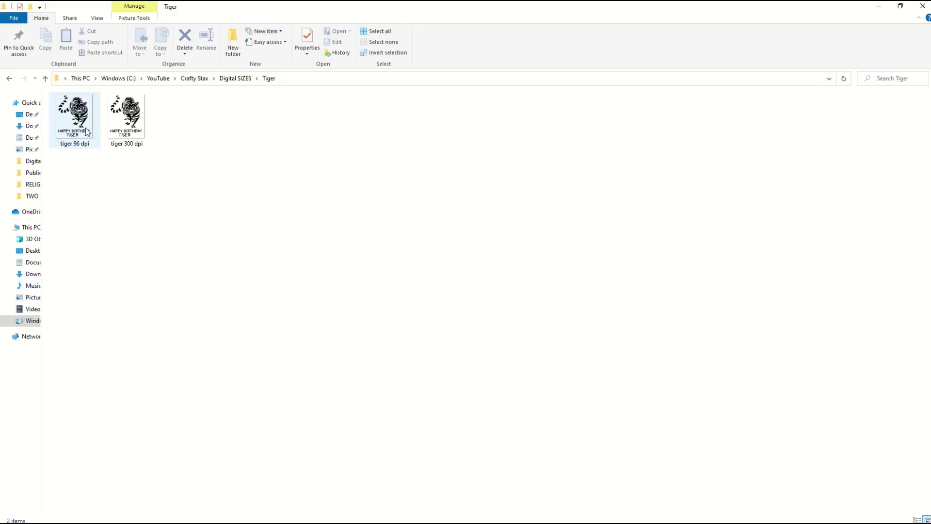
- Open tiger 96 dpi, then tiger 300 dpi in Photos, and close Photos
mouse_move(87, 130)
double_click(90, 126)
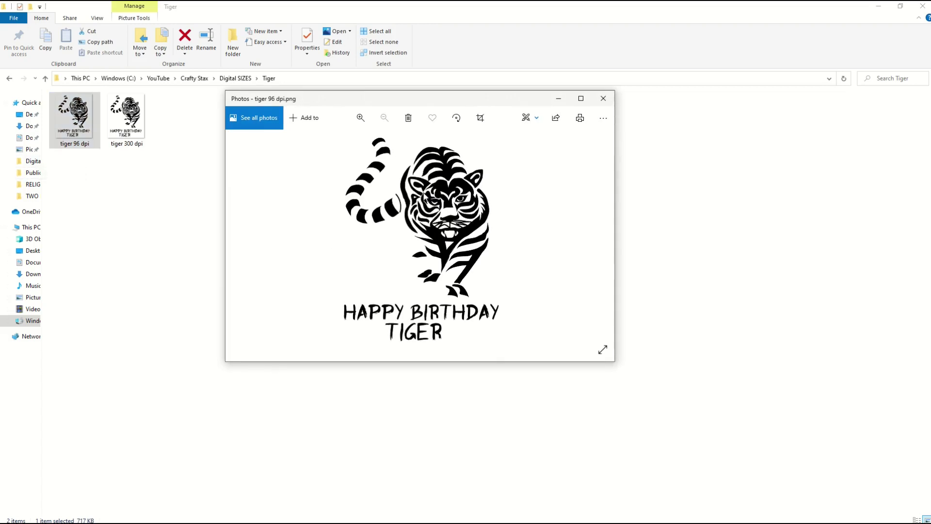
double_click(126, 116)
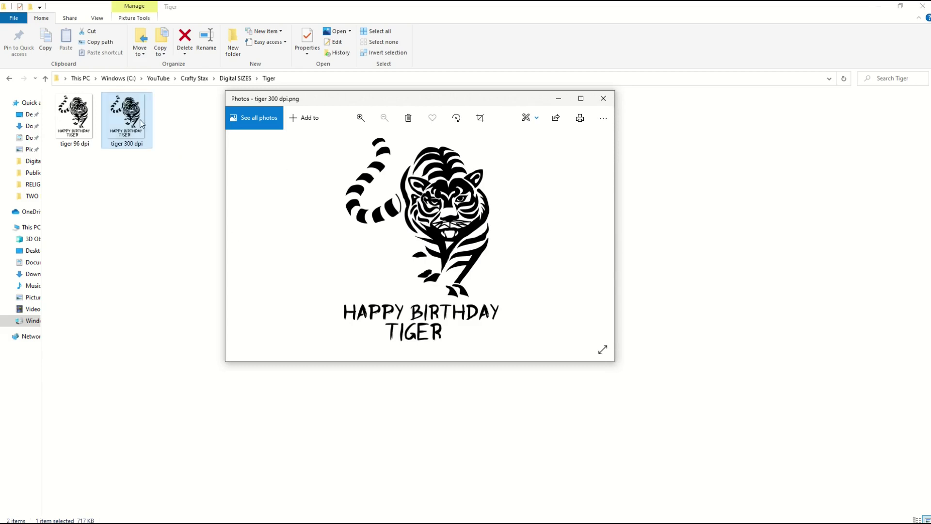
left_click(603, 98)
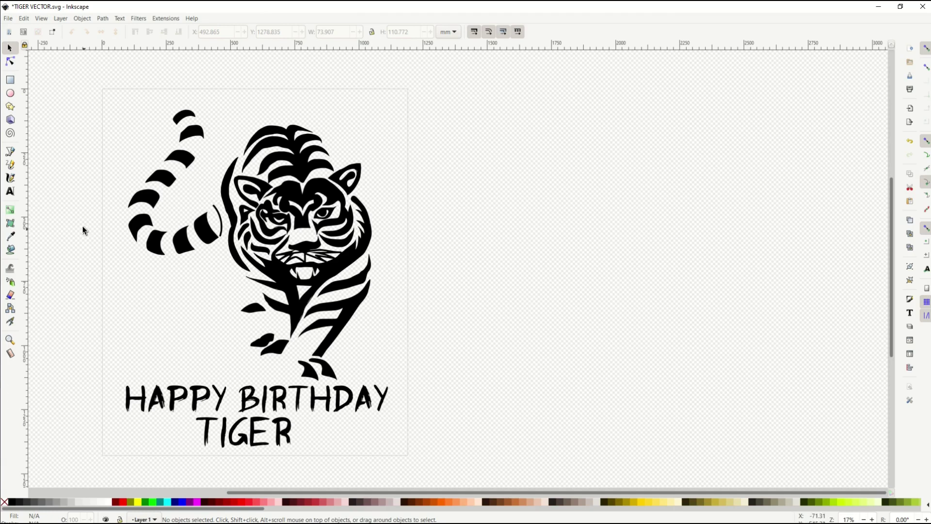
- Select the tiger drawing and inspect its path nodes with the Node tool
left_click(291, 210)
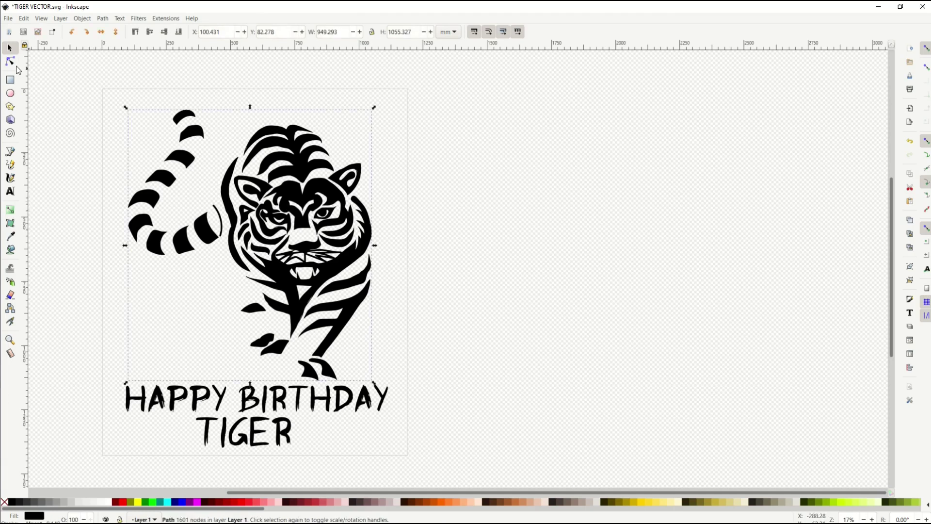
left_click(9, 61)
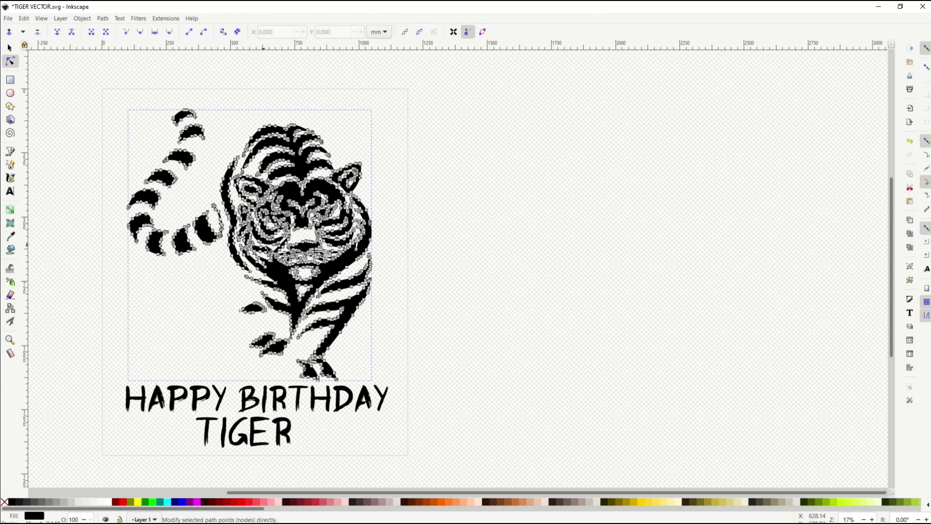
scroll(266, 247, "up", 4)
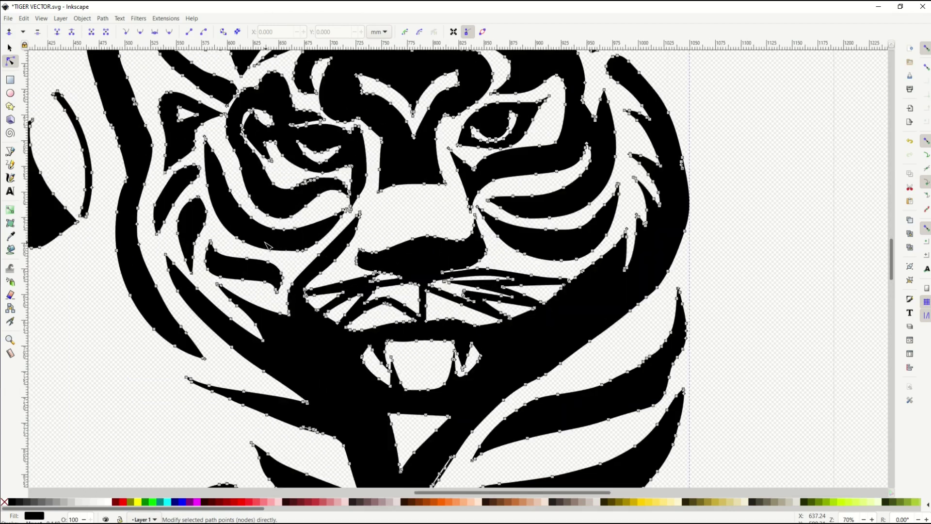
scroll(266, 247, "up", 1)
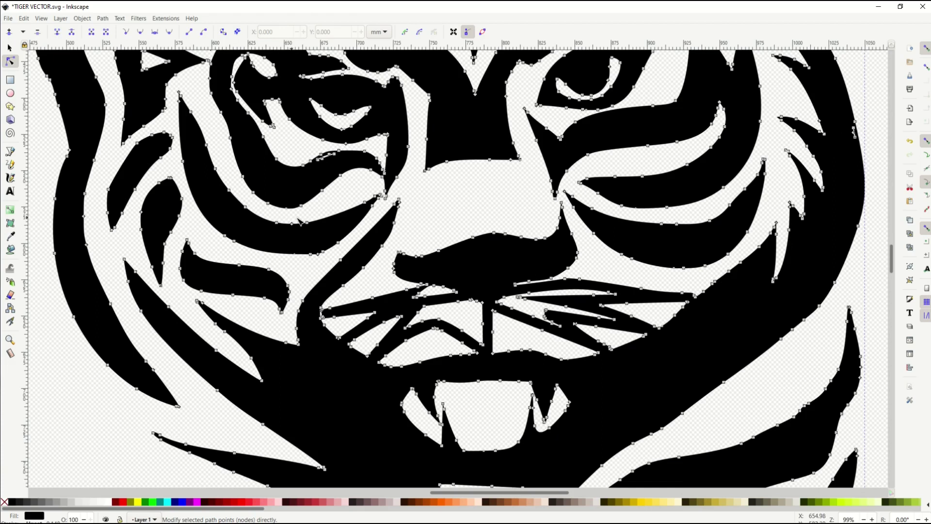
scroll(347, 224, "down", 3)
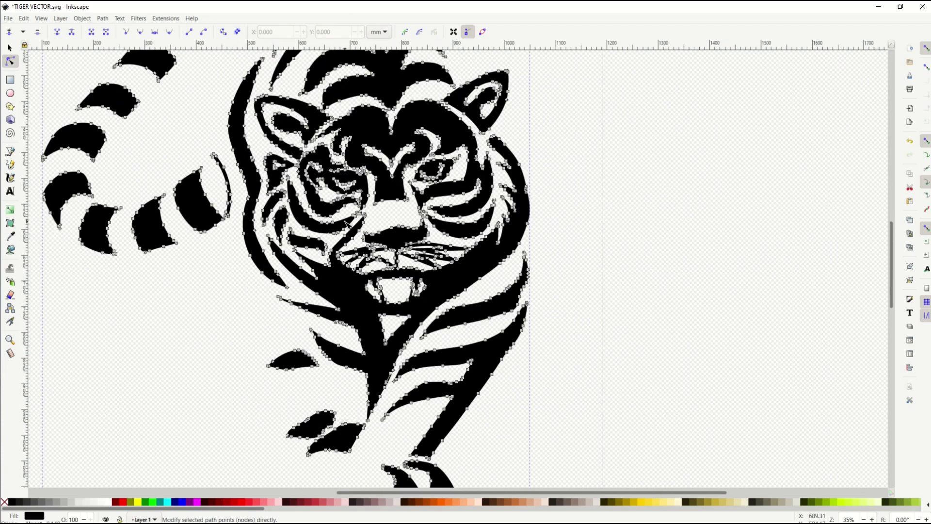
scroll(348, 224, "down", 10)
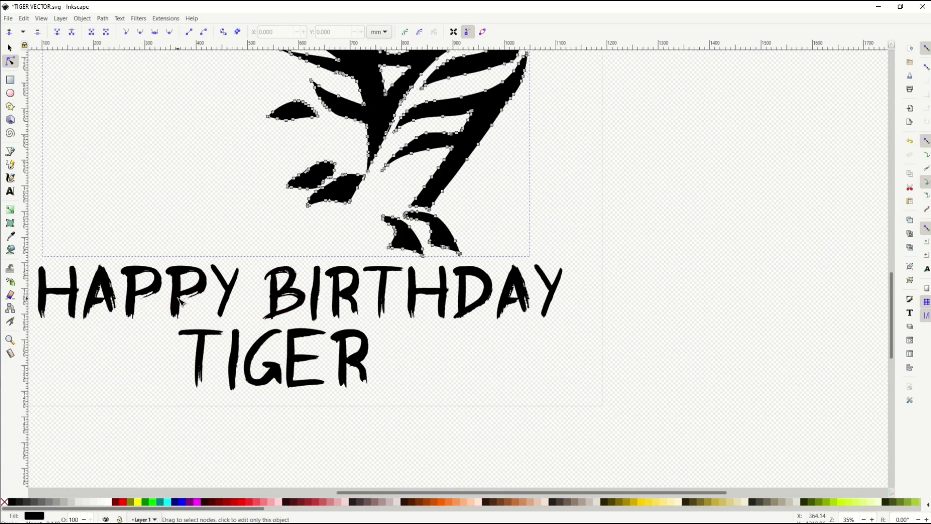
- Inspect the path nodes of the second P and the letter Y
left_click(180, 301)
scroll(180, 301, "up", 6)
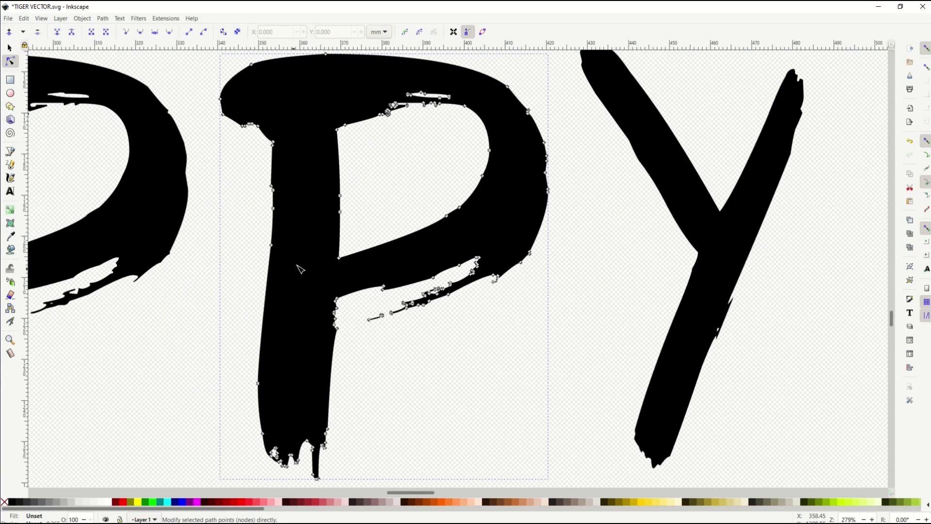
left_click(689, 332)
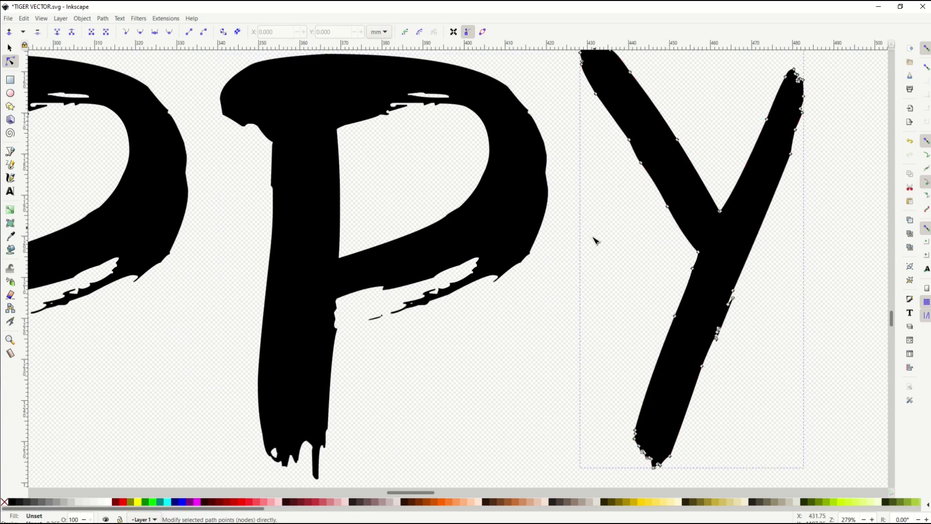
scroll(595, 241, "down", 4)
scroll(357, 314, "down", 1)
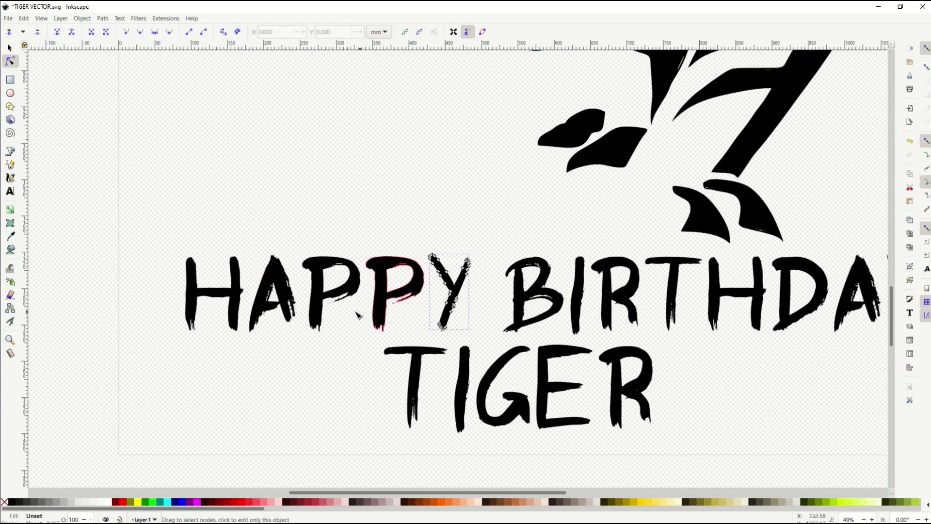
- Return to the Selector tool and deselect everything in the drawing
left_click(9, 48)
scroll(269, 197, "down", 2)
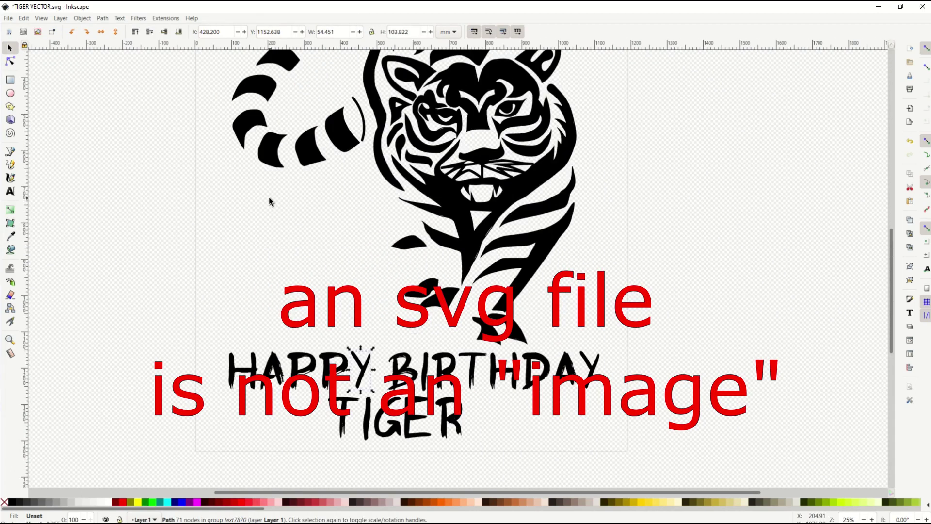
scroll(270, 200, "up", 4)
scroll(379, 249, "down", 2)
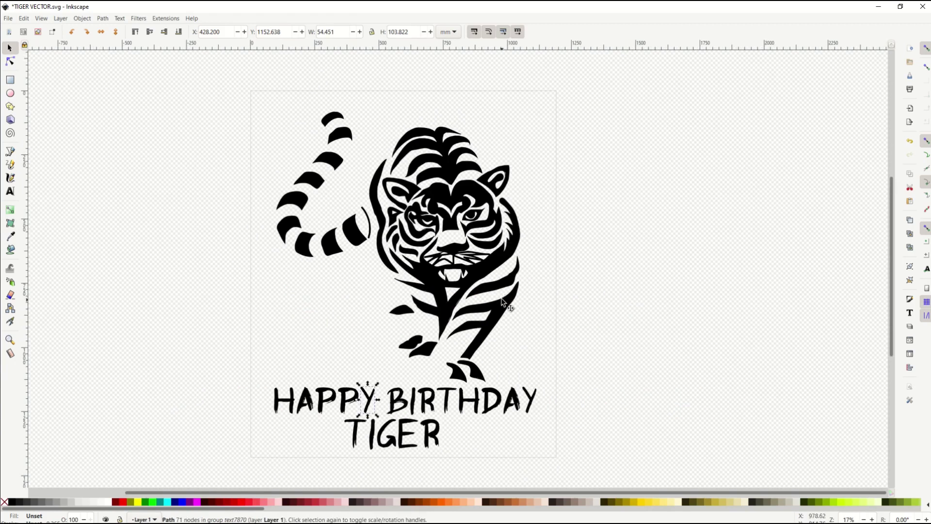
left_click(289, 325)
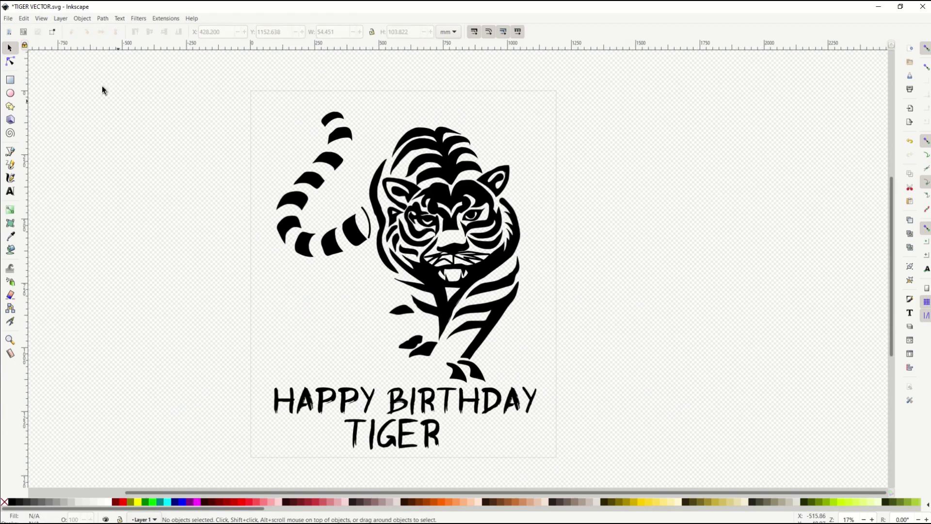
- Save the design as TIGER VECTOR.svg in the Tiger folder
left_click(8, 19)
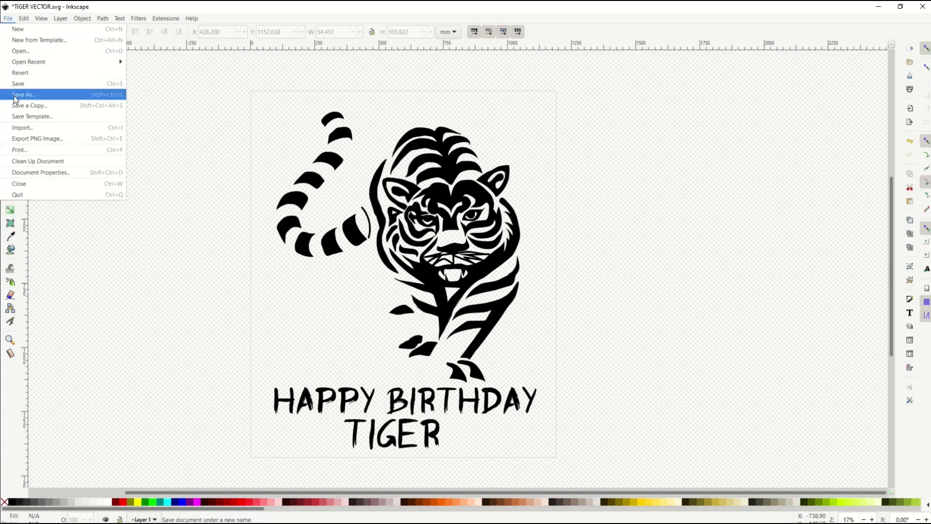
left_click(14, 95)
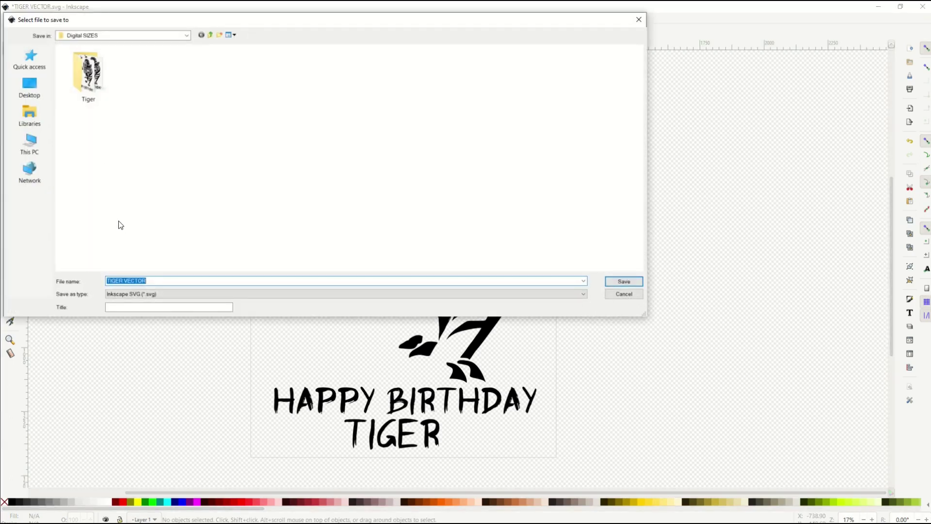
double_click(94, 99)
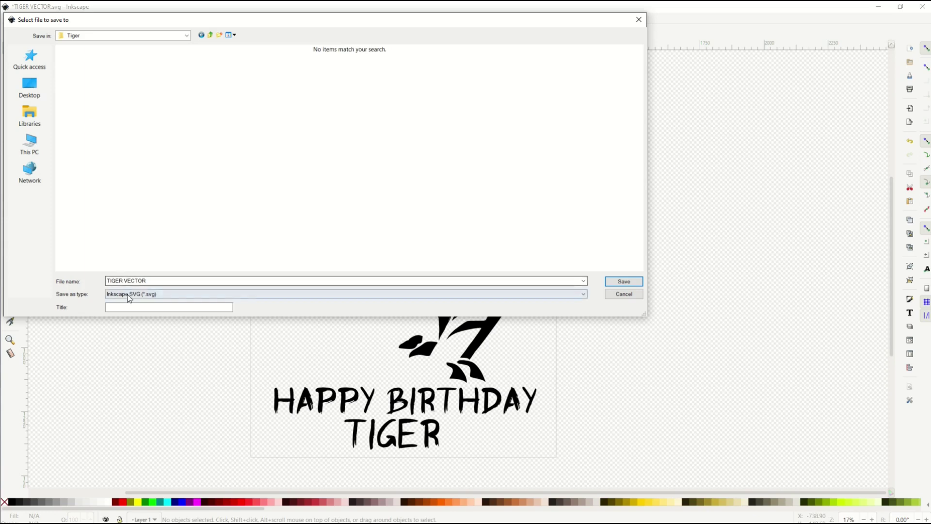
left_click(619, 283)
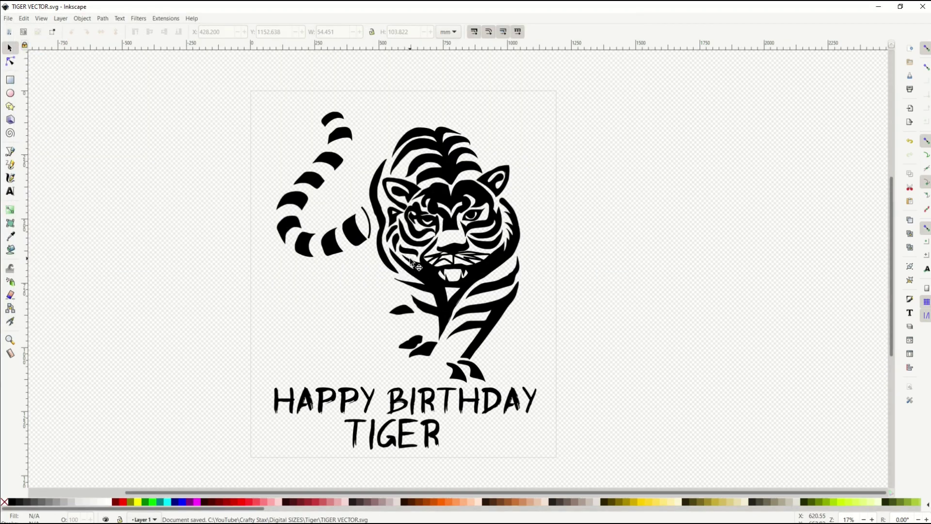
- Select all objects and scale the whole design down to about 65 × 84 mm
key("ctrl+a")
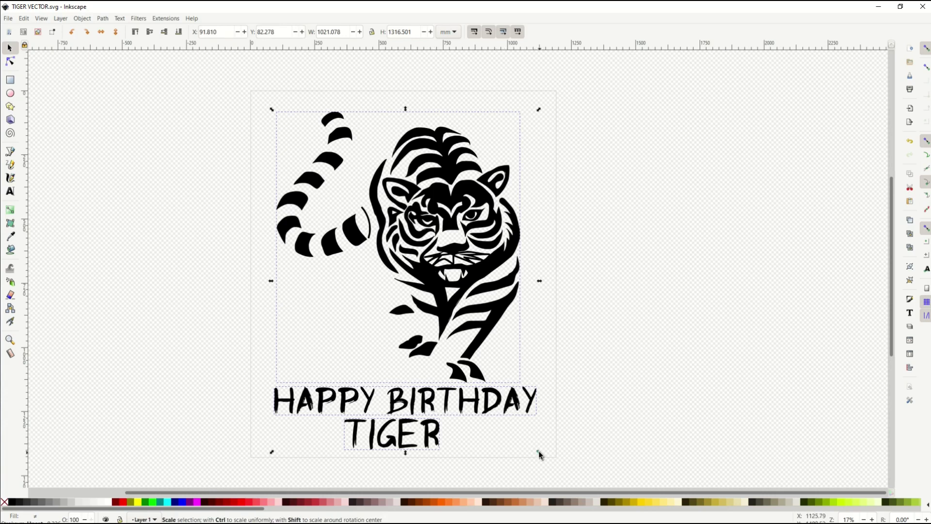
left_click_drag(539, 453, 293, 156)
scroll(287, 158, "up", 2, "ctrl")
scroll(270, 185, "up", 2)
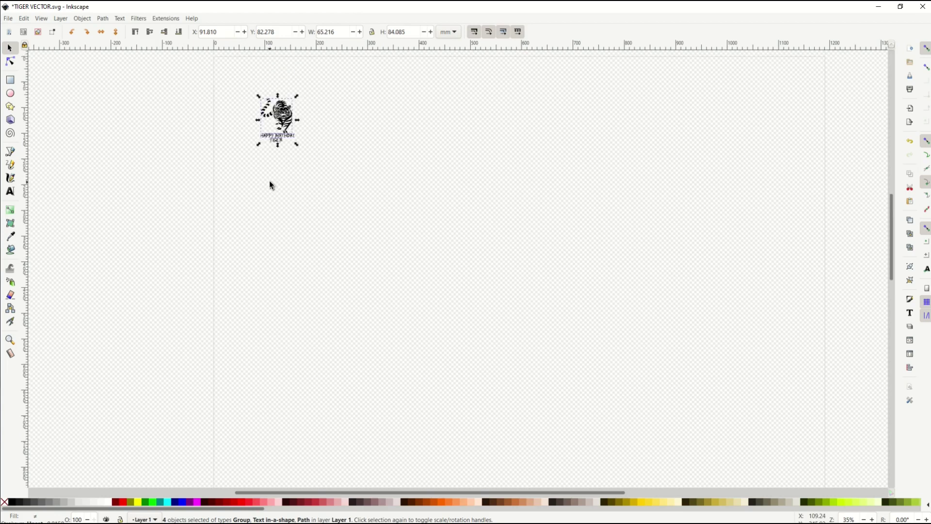
scroll(272, 217, "up", 6, "ctrl")
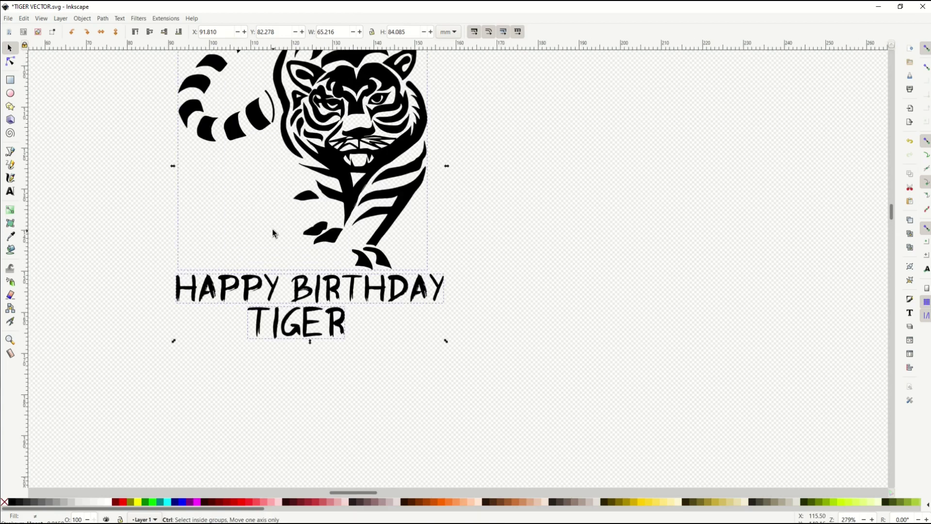
scroll(272, 229, "up", 3)
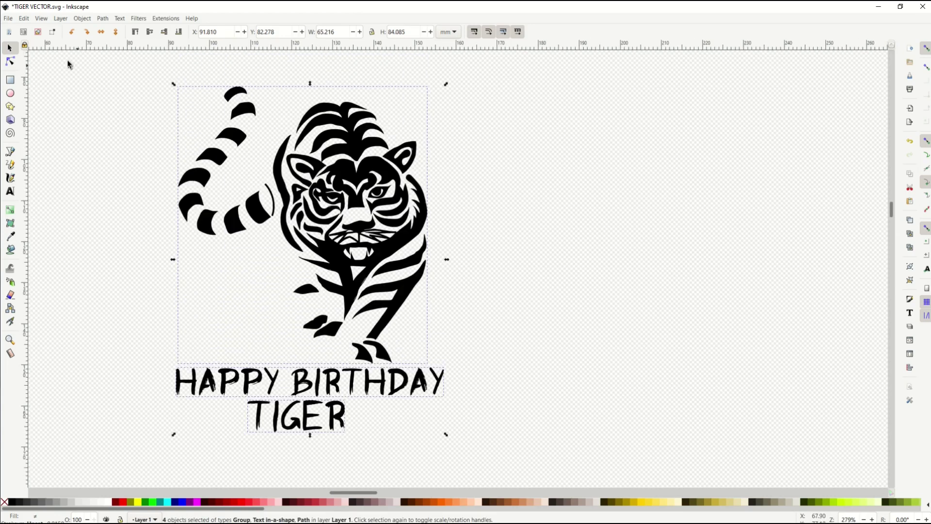
- Save a copy as TIGER VECTOR SMALL.svg and switch to the Tiger folder window
left_click(8, 19)
left_click(29, 76)
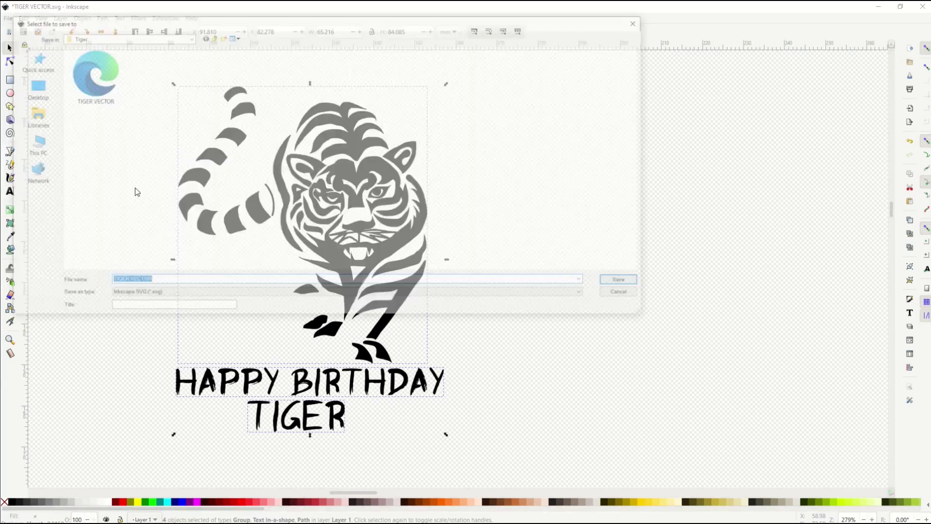
left_click(165, 280)
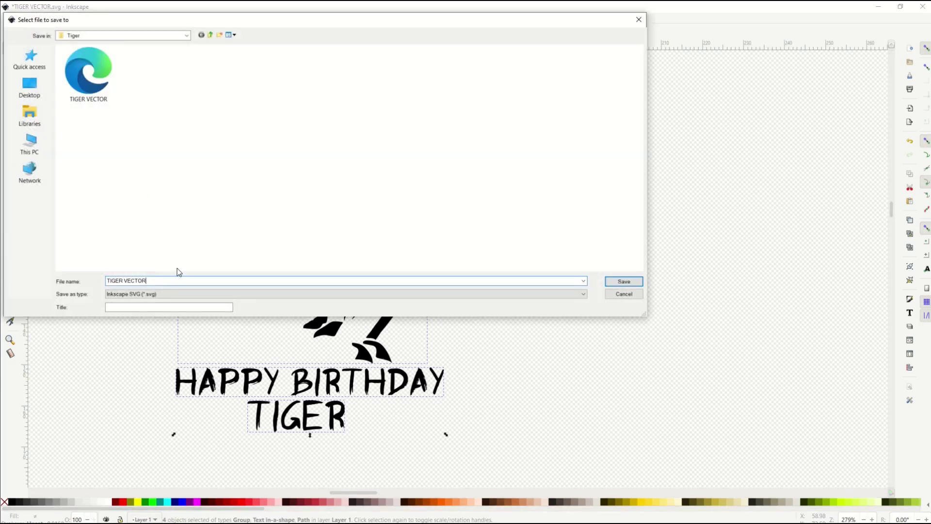
type("SMALL")
key("Return")
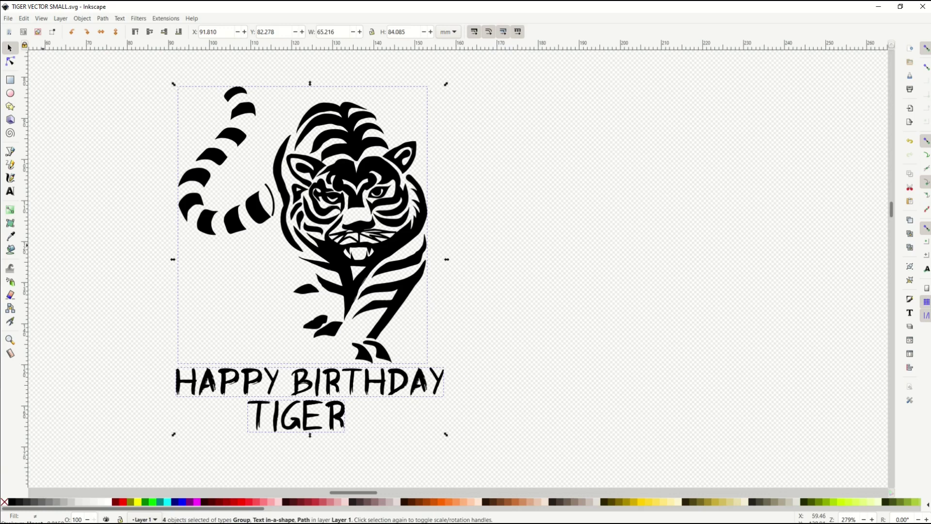
key("alt+Tab")
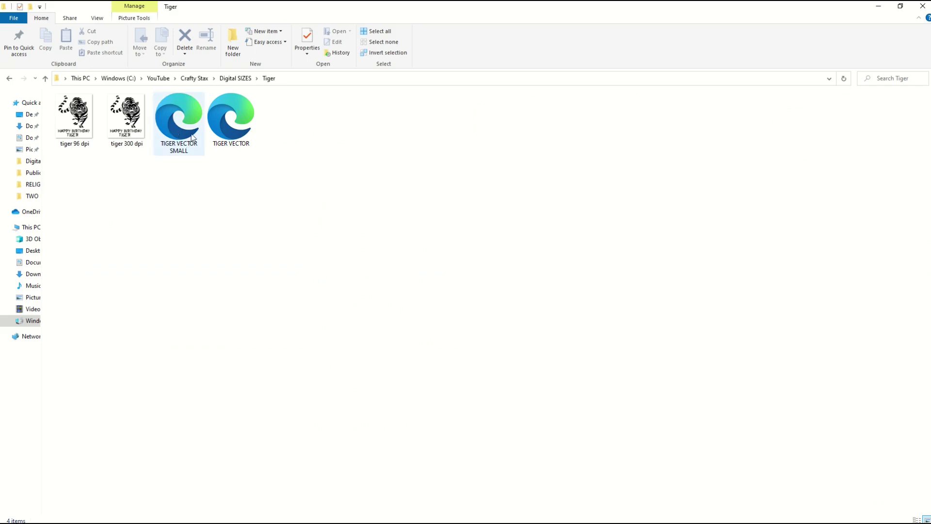
left_click(229, 122)
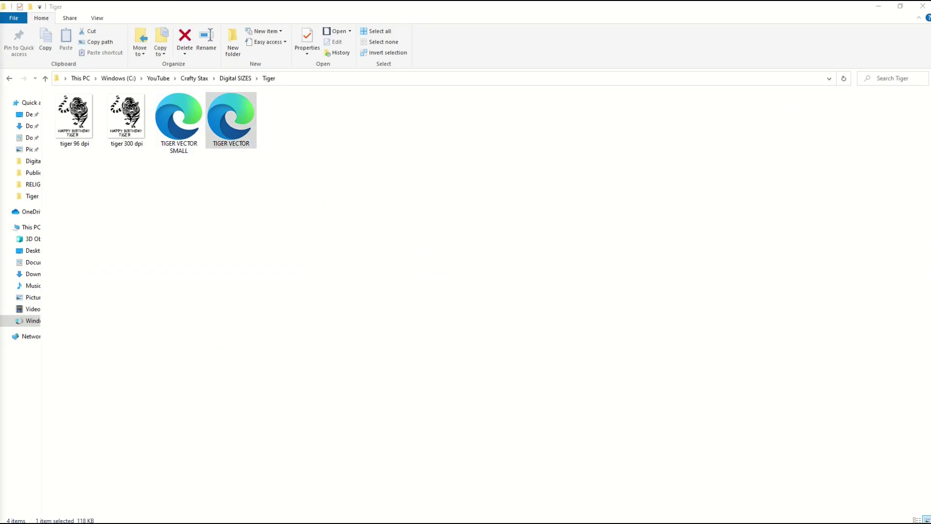
key("Return")
left_click_drag(46, 54, 373, 77)
double_click(374, 77)
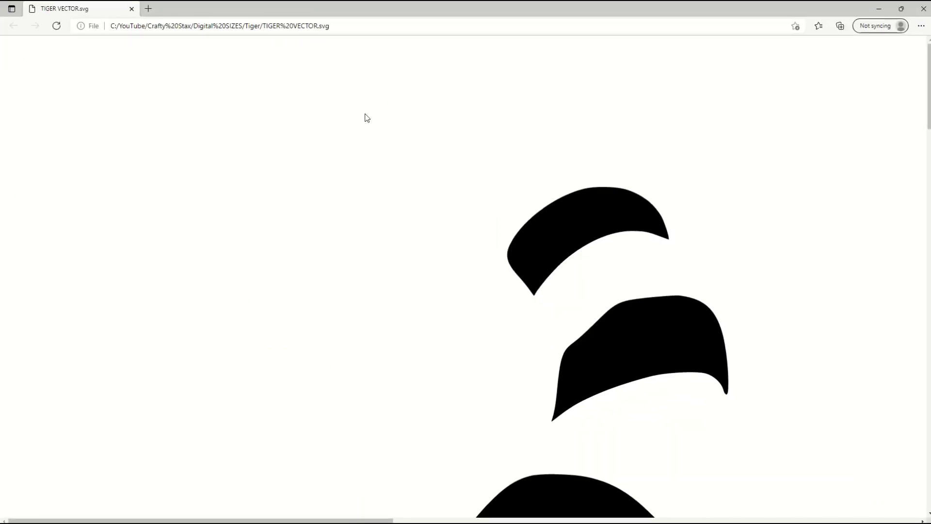
scroll(495, 270, "down", 7)
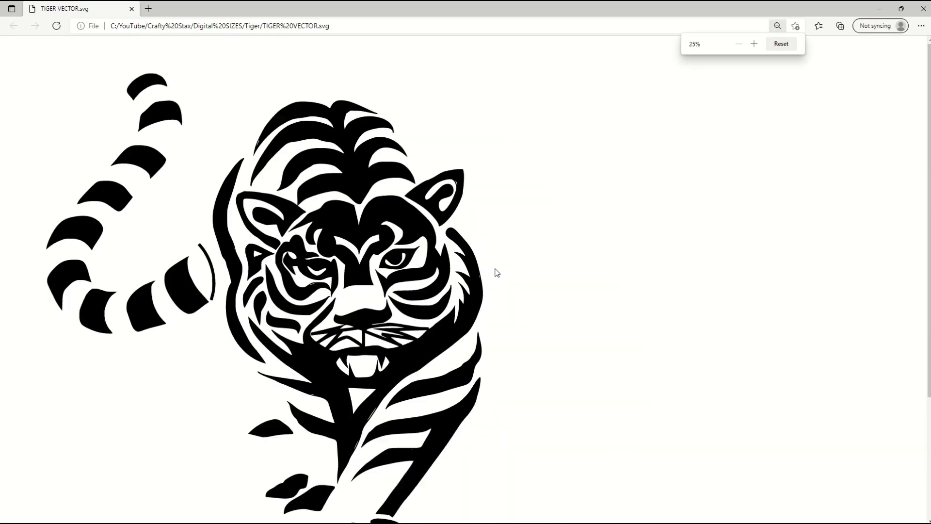
scroll(345, 260, "down", 4)
scroll(345, 261, "up", 2)
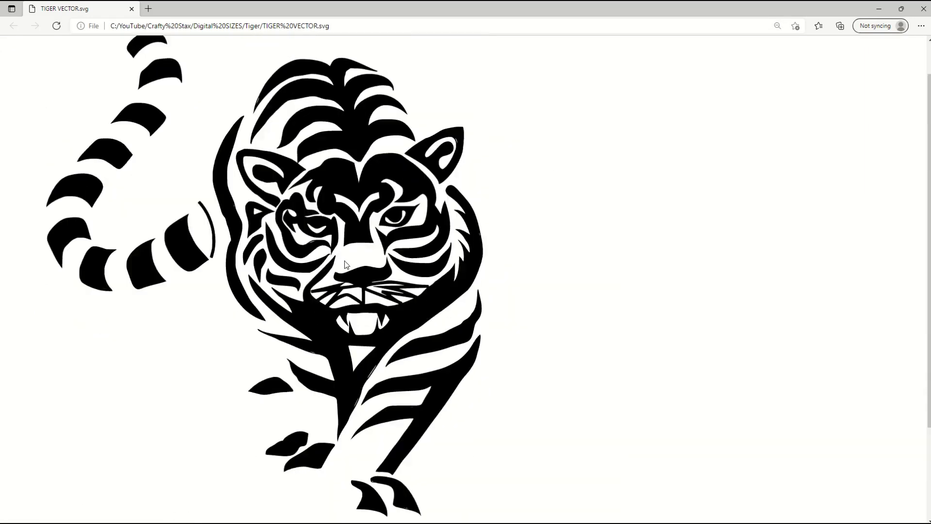
scroll(347, 267, "up", 4)
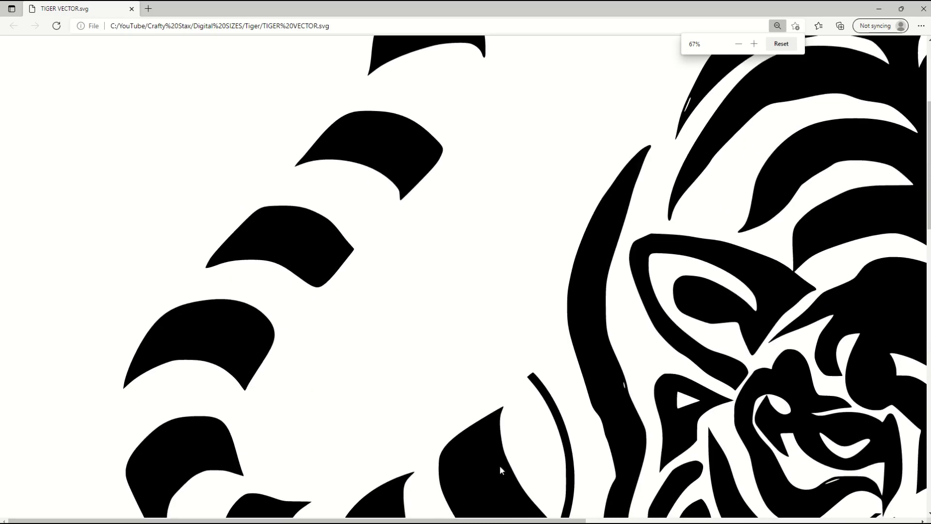
scroll(501, 469, "down", 5)
scroll(501, 469, "right", 6)
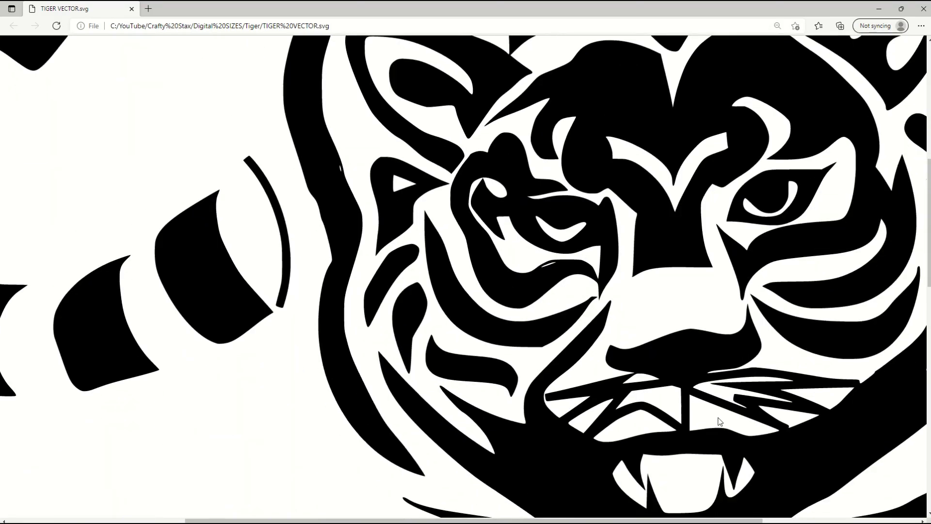
left_click(924, 9)
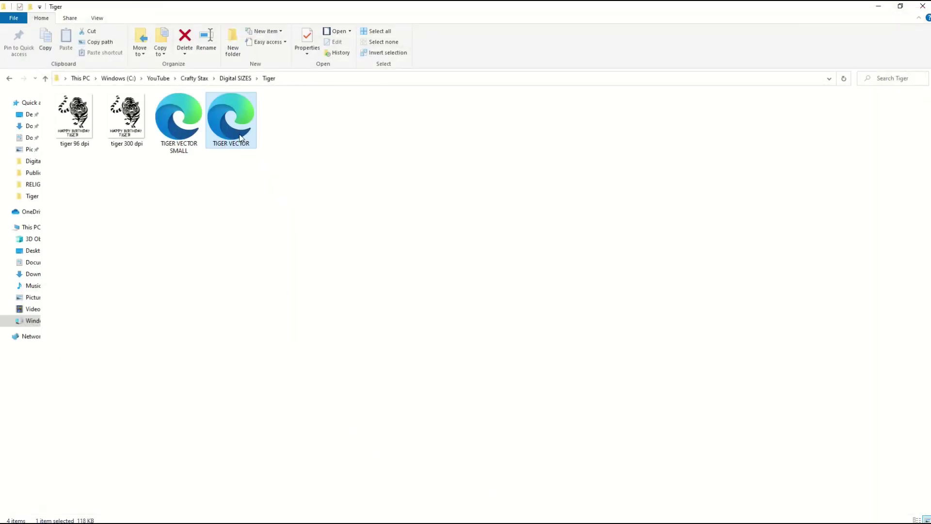
- Open TIGER VECTOR SMALL.svg in Edge, zoom and pan to inspect it, then close Edge
double_click(179, 121)
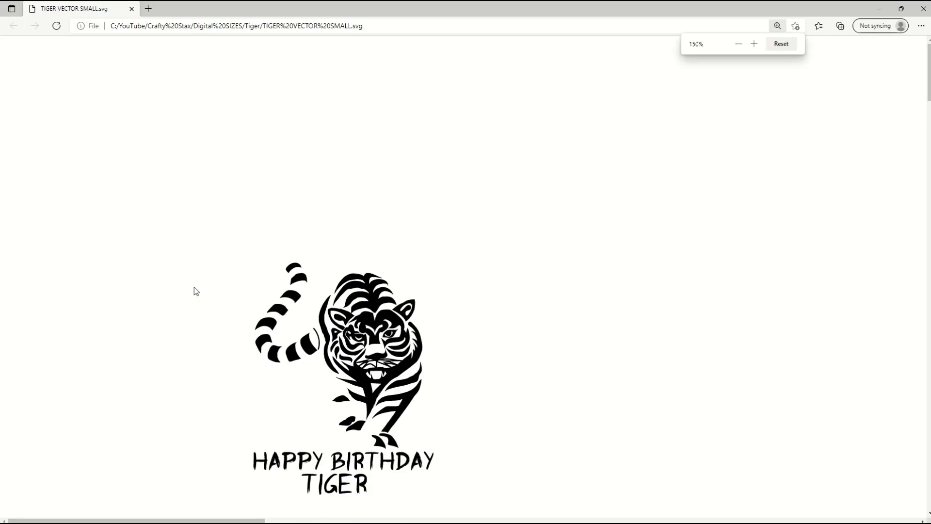
scroll(196, 291, "up", 2, "ctrl")
scroll(465, 400, "down", 3)
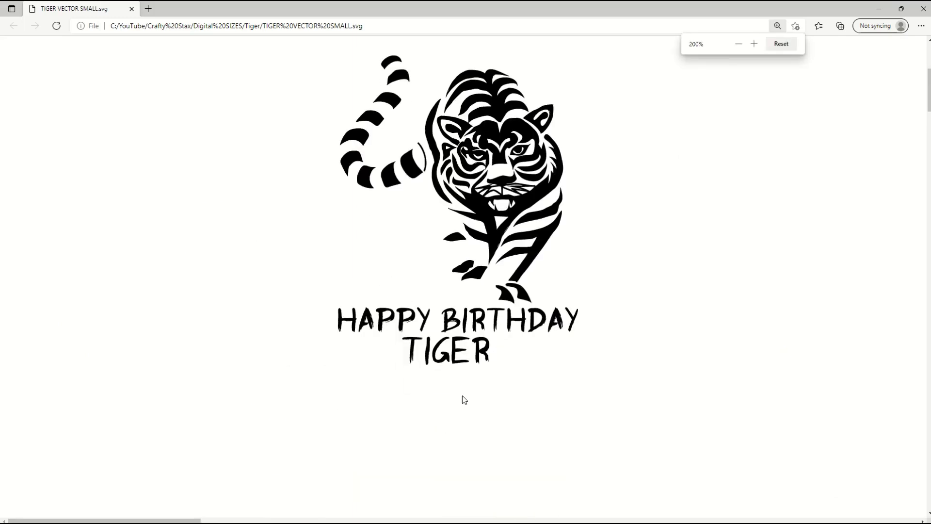
scroll(561, 284, "up", 2, "ctrl")
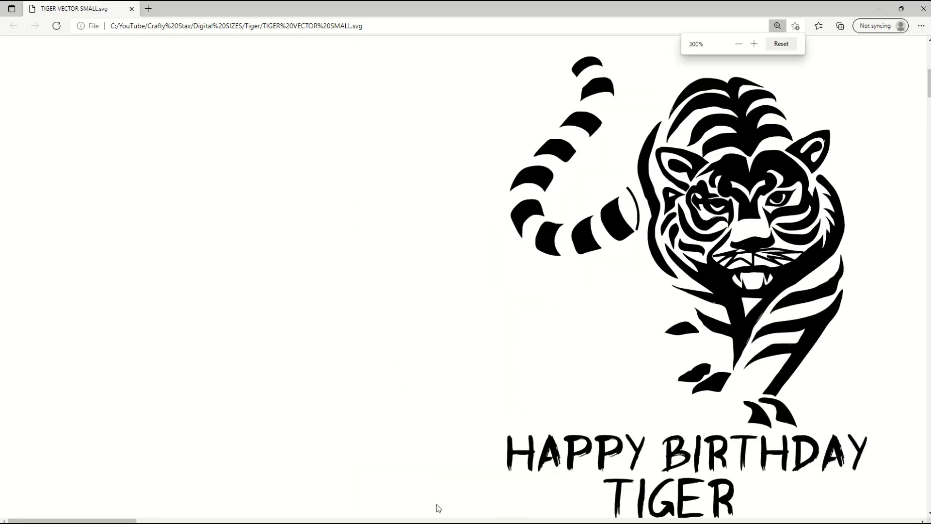
left_click_drag(121, 521, 201, 521)
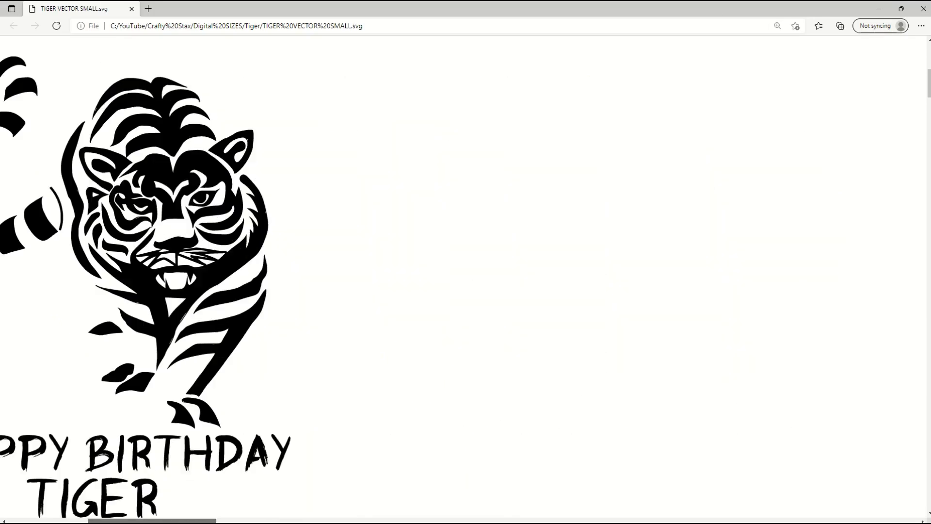
scroll(214, 245, "up", 2, "ctrl")
scroll(213, 245, "down", 3)
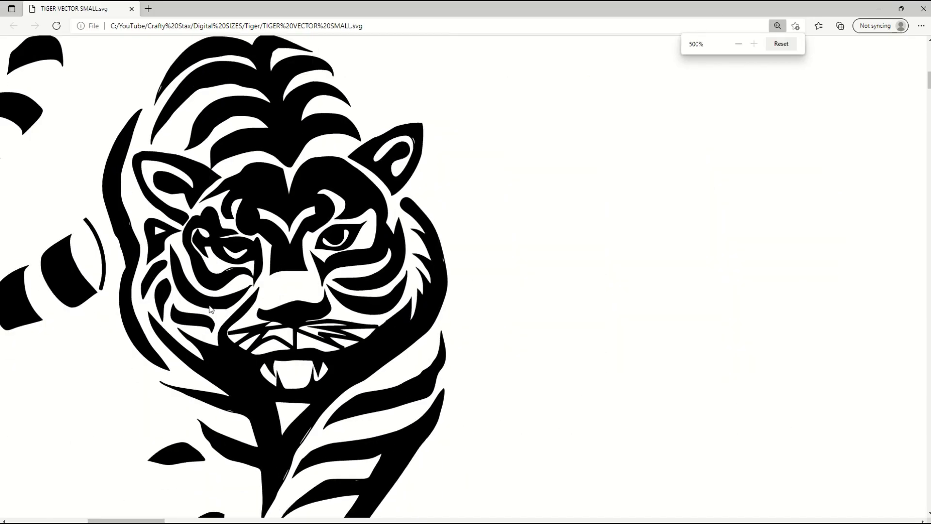
mouse_move(136, 521)
left_mouse_down()
mouse_move(162, 521)
mouse_move(136, 521)
left_mouse_up()
scroll(262, 300, "up", 2)
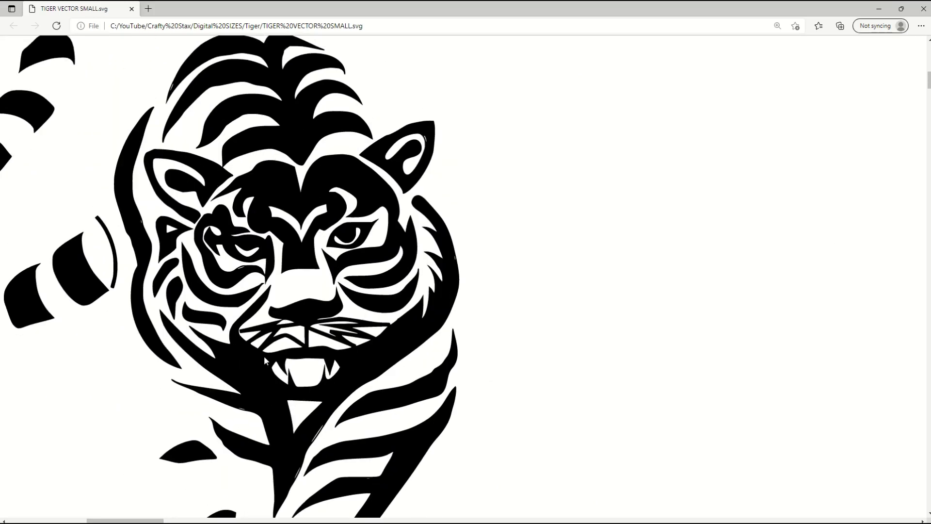
scroll(264, 356, "down", 3)
key("ctrl+w")
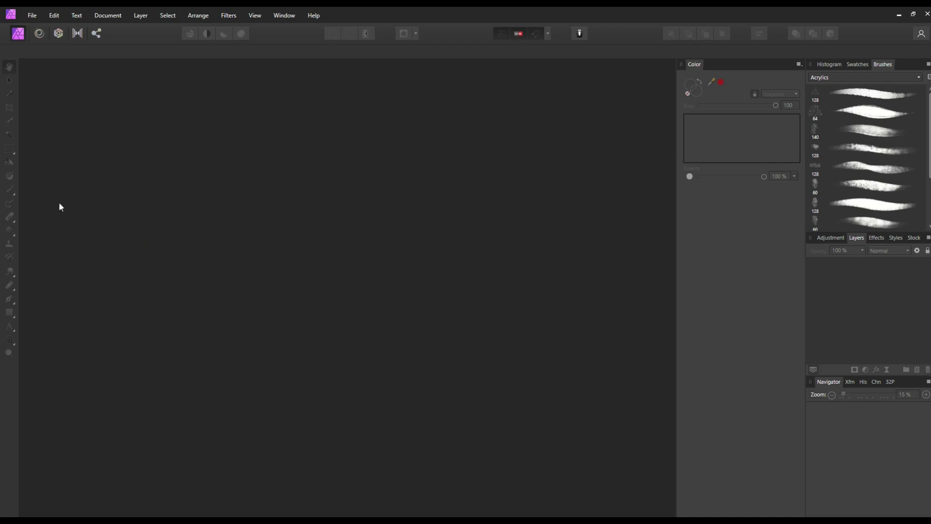
- Create an untitled document from the Print Ledger preset: 11 × 17 in, 300 DPI, 3300 × 5100 px
left_click(32, 15)
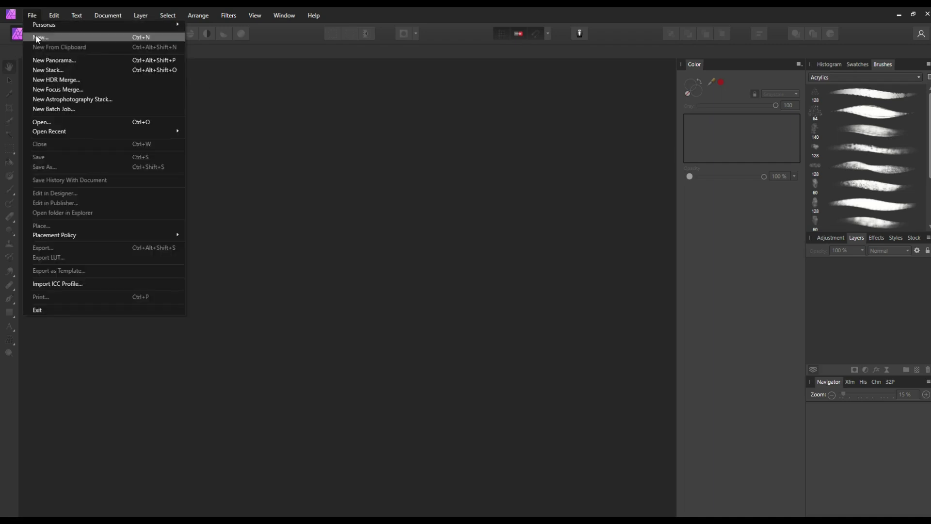
left_click(38, 36)
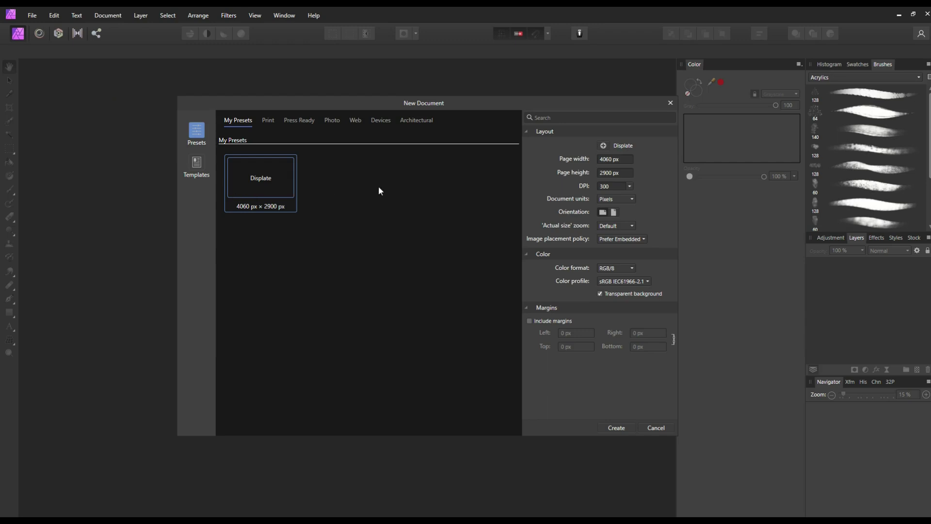
left_click(270, 121)
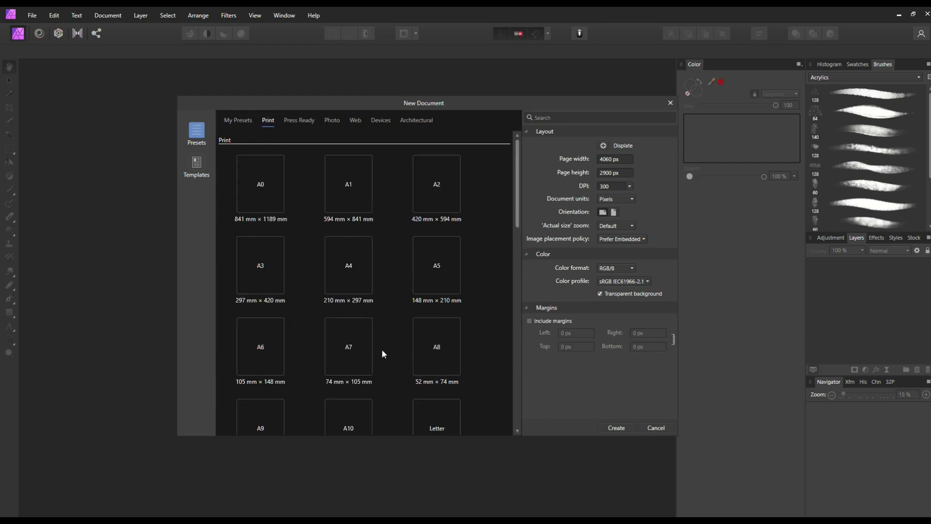
scroll(382, 354, "down", 5)
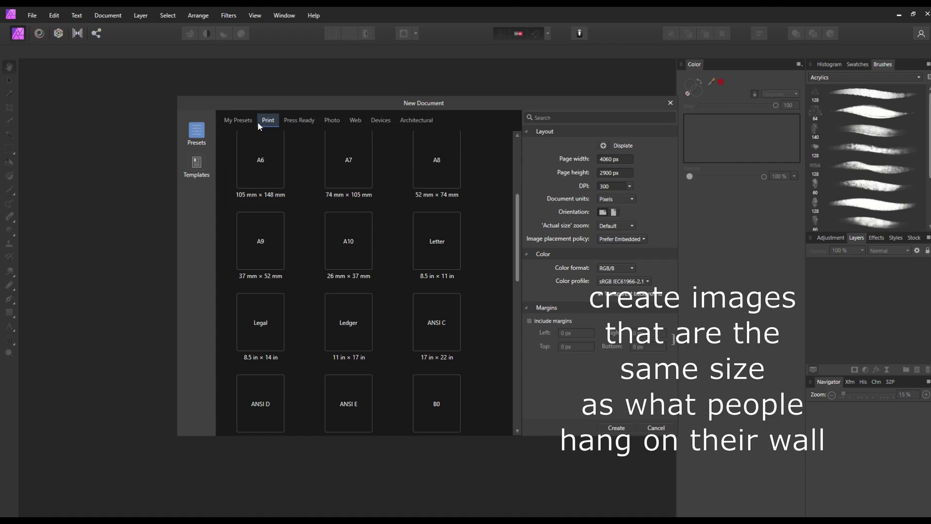
left_click(352, 327)
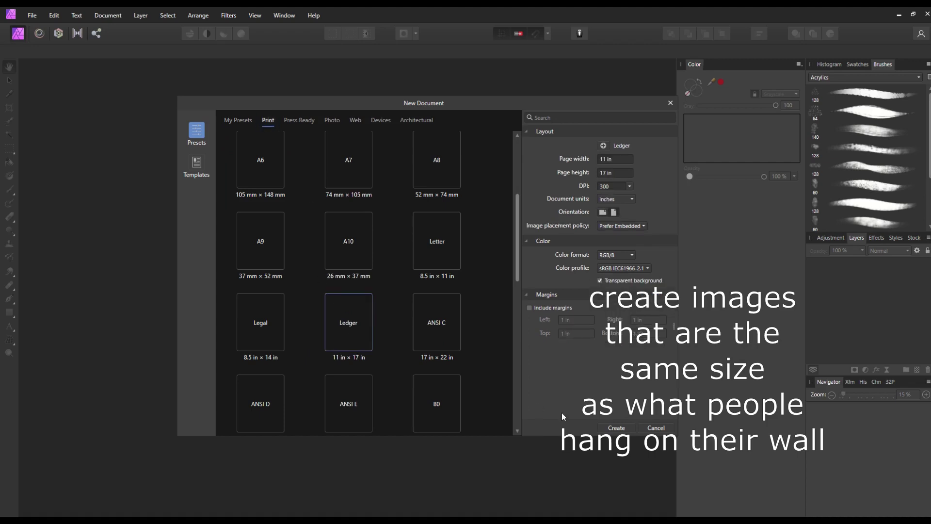
left_click(610, 426)
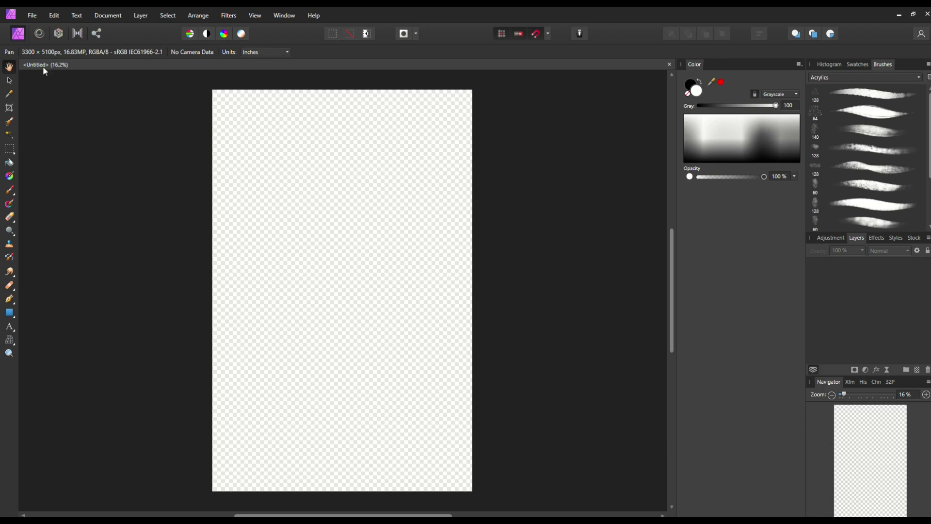
- Place tiger 300 dpi on the Ledger page and export it as JPEG named 'tiger affinity'
left_click(30, 16)
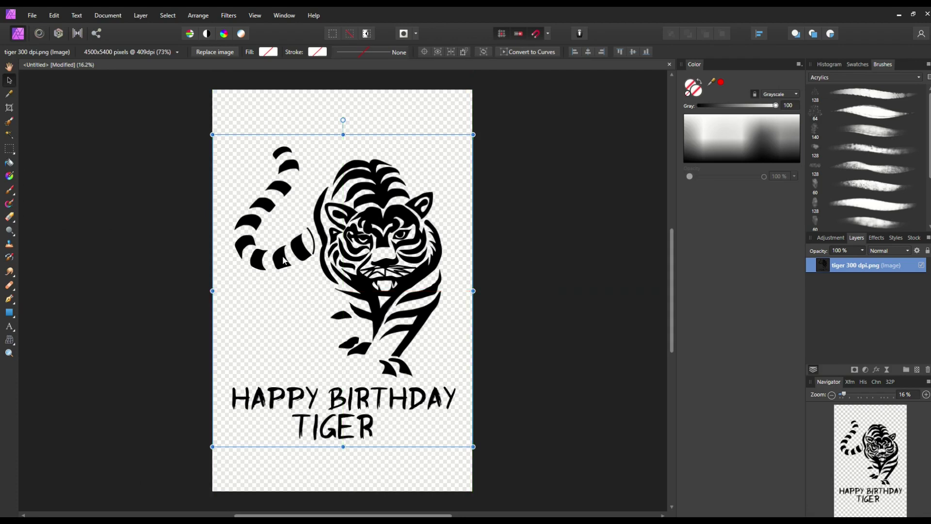
left_click(165, 226)
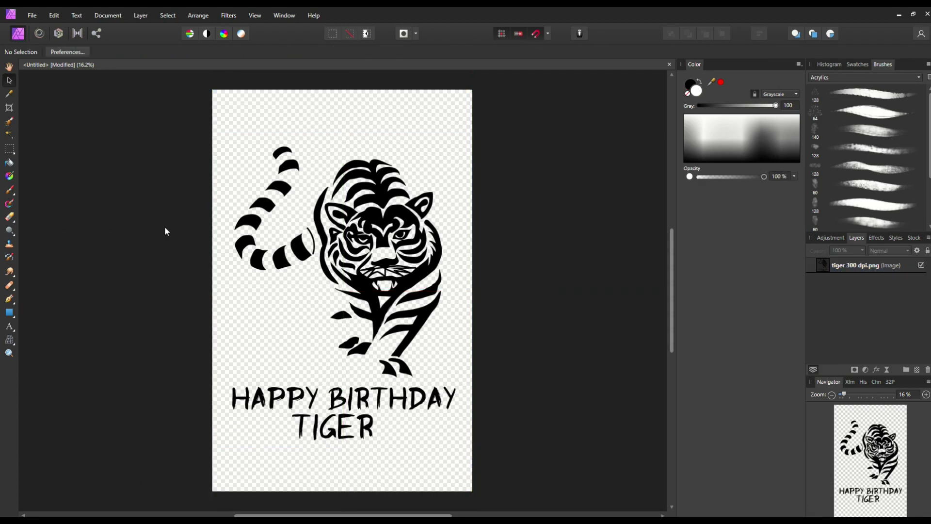
left_click(32, 15)
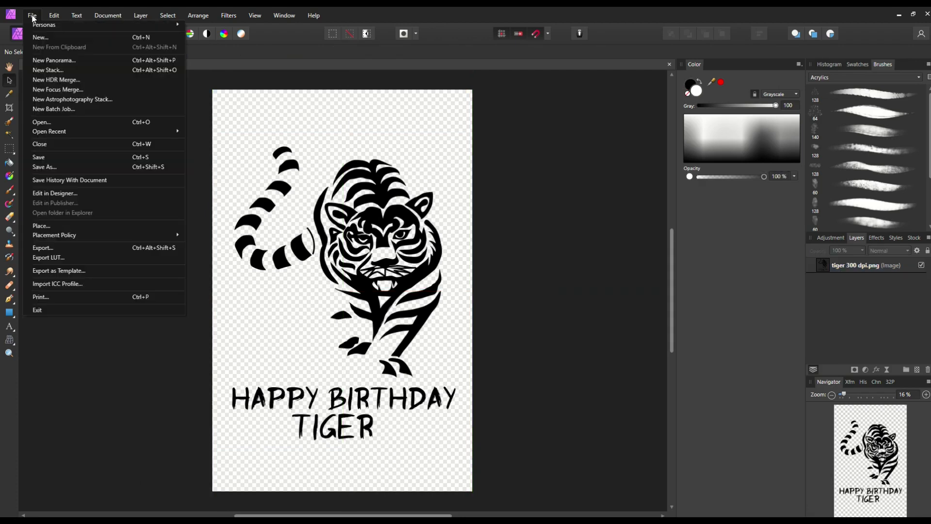
left_click(56, 248)
left_click(354, 204)
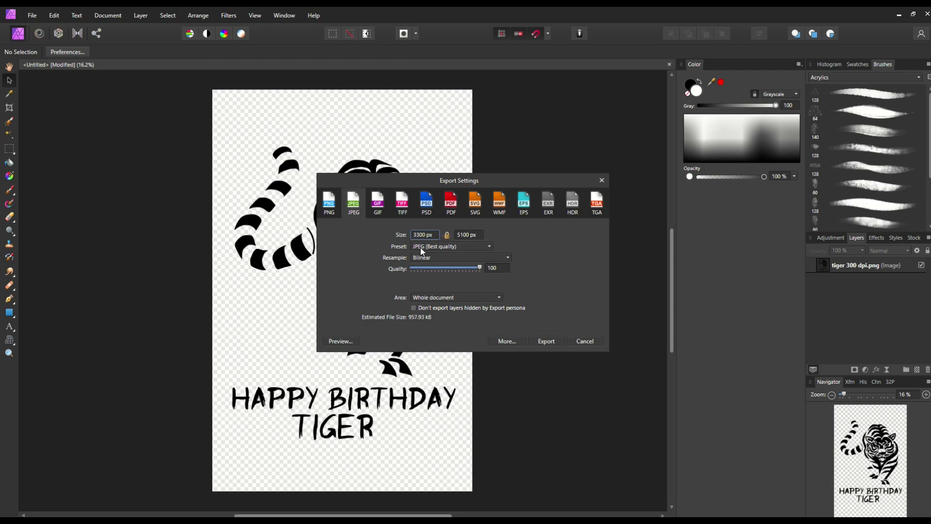
left_click(543, 341)
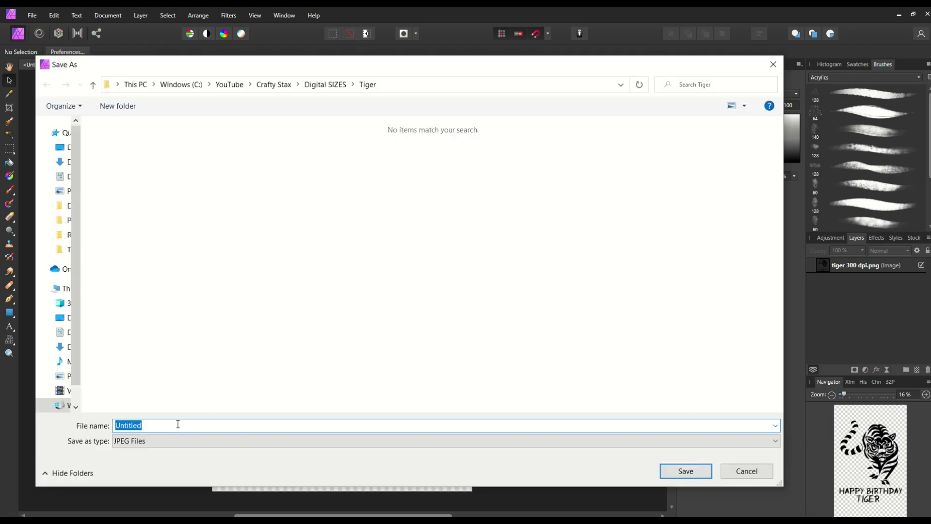
type("tiger affinity")
key("Return")
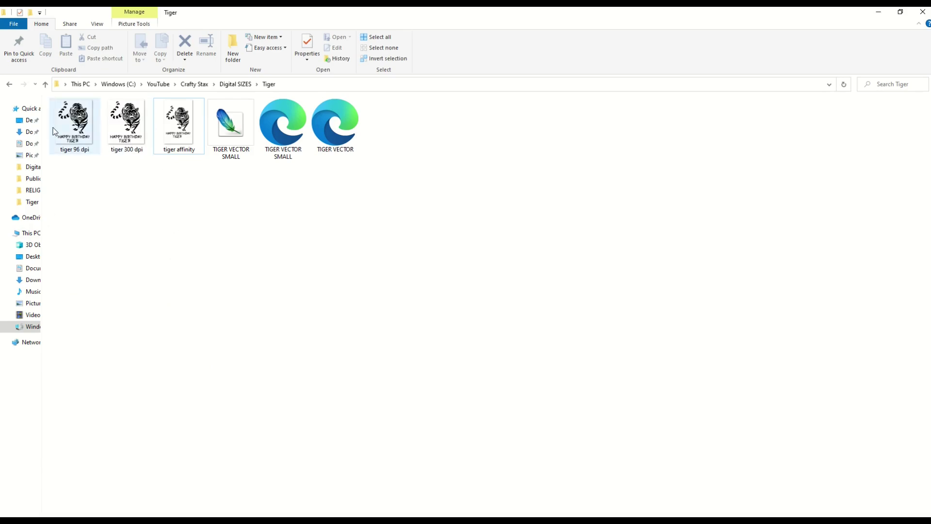
- Show the Tiger folder as extra large icons and check that tiger affinity's details read 3300 × 5100 pixels at 300 dpi
left_click(101, 25)
left_click(114, 38)
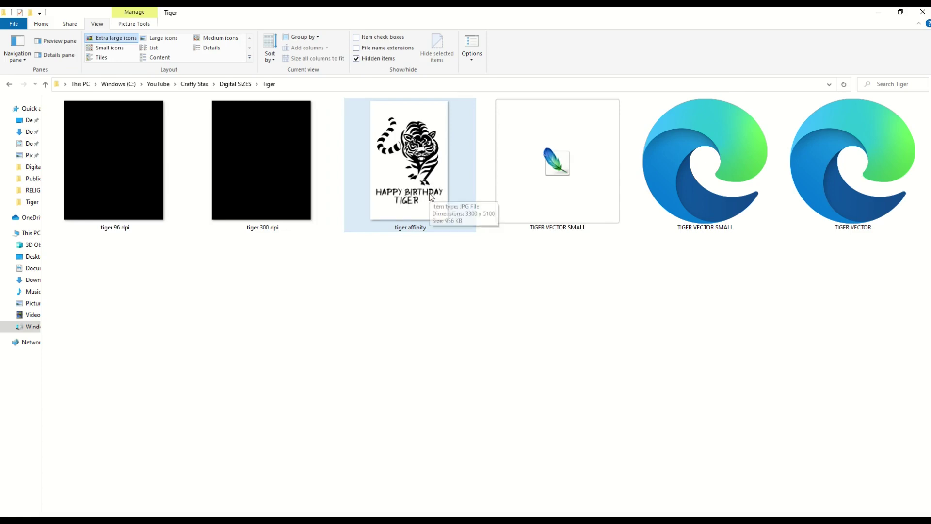
right_click(413, 198)
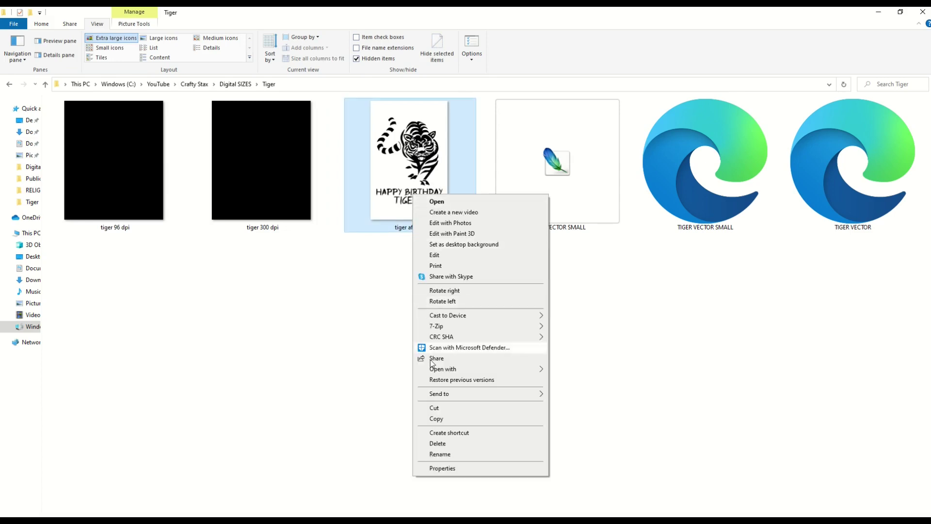
left_click(444, 466)
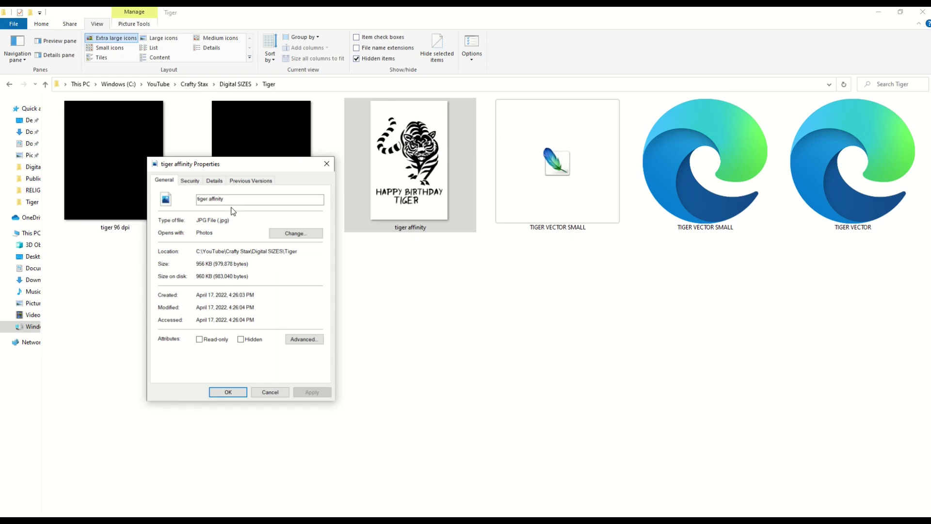
left_click(213, 180)
scroll(219, 248, "down", 3)
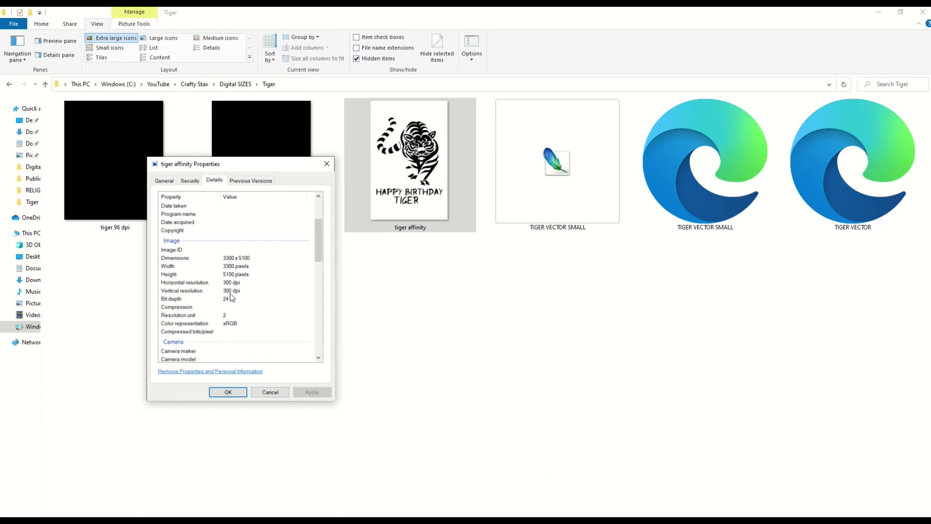
left_click(269, 393)
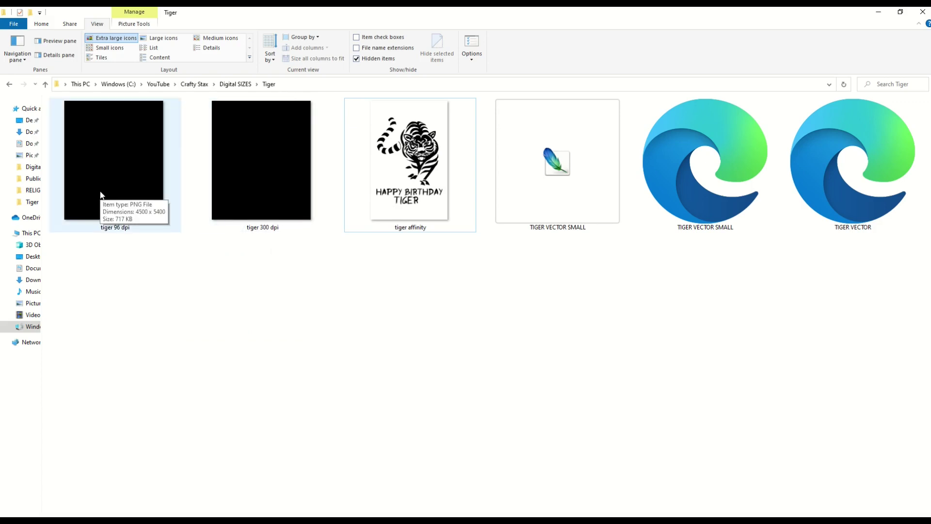
- Delete the tiger 96 dpi file and the Edge-type HTML copy of TIGER VECTOR SMALL
mouse_move(240, 196)
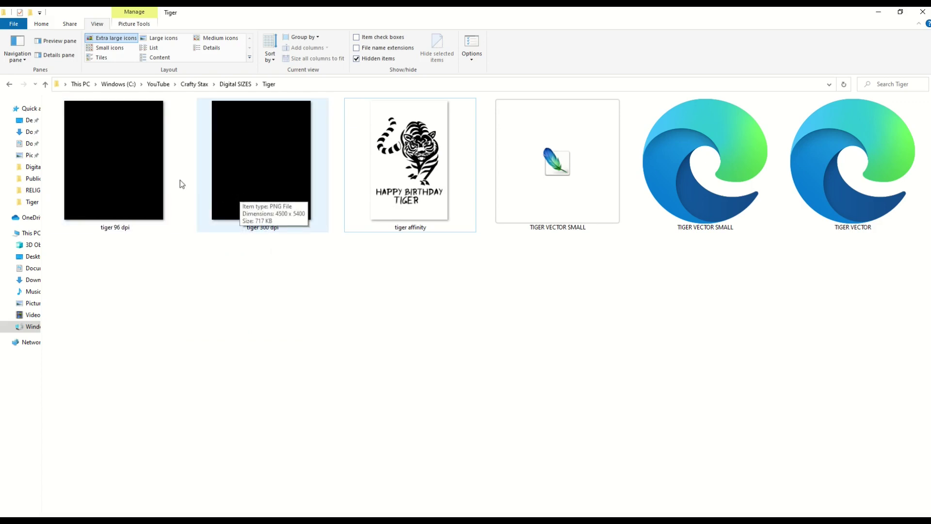
left_click(135, 185)
key("Delete")
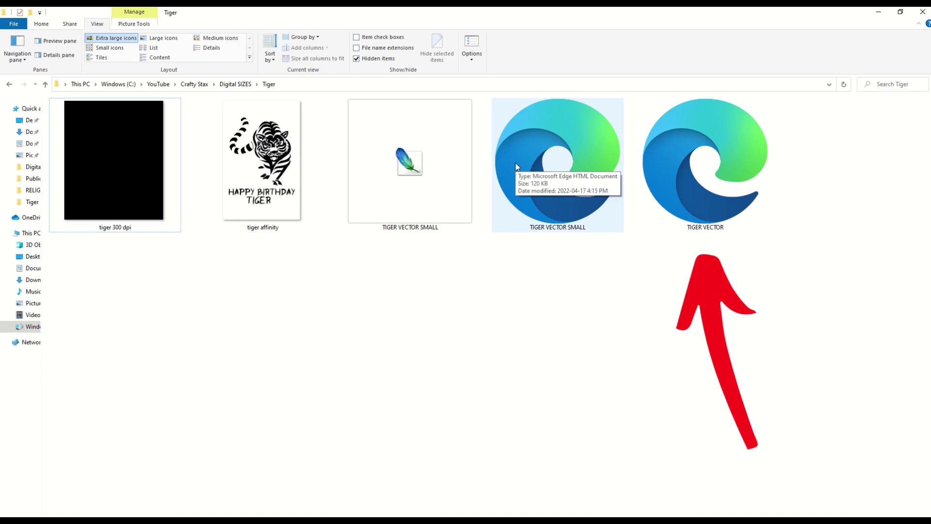
left_click(579, 185)
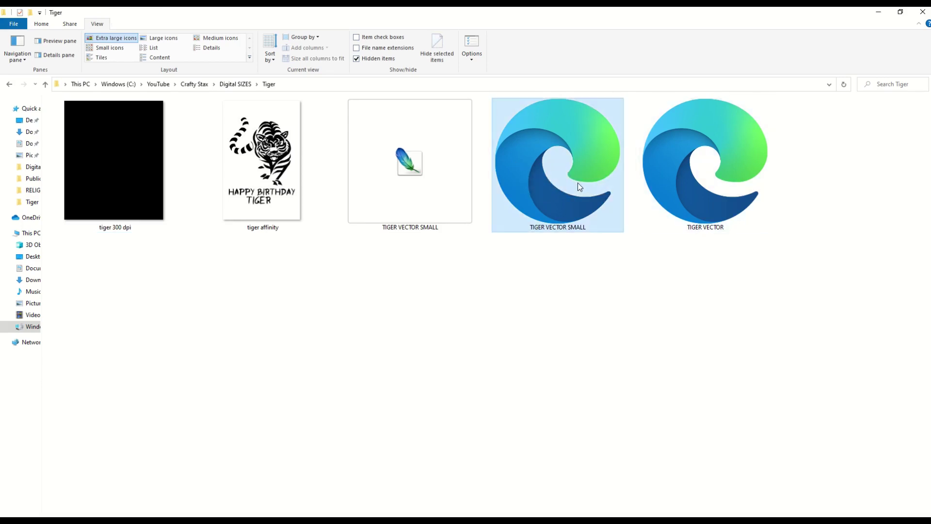
key("Delete")
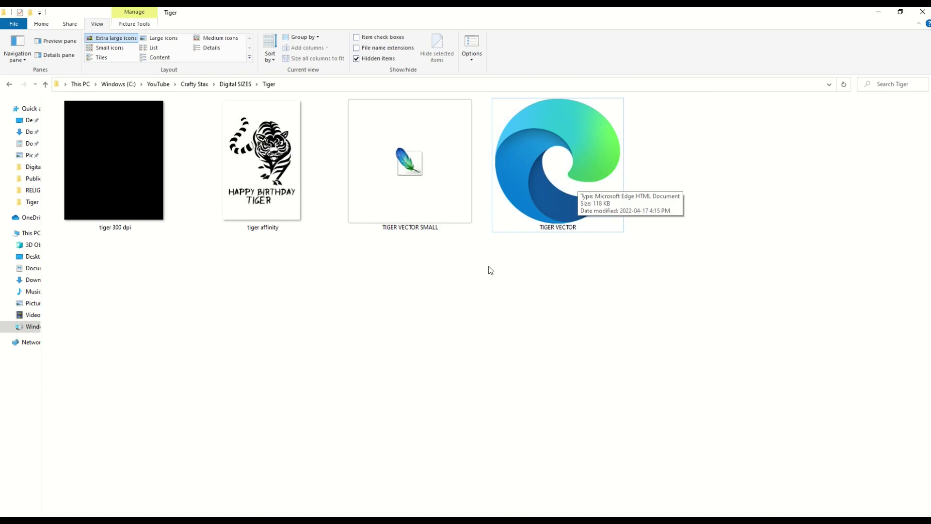